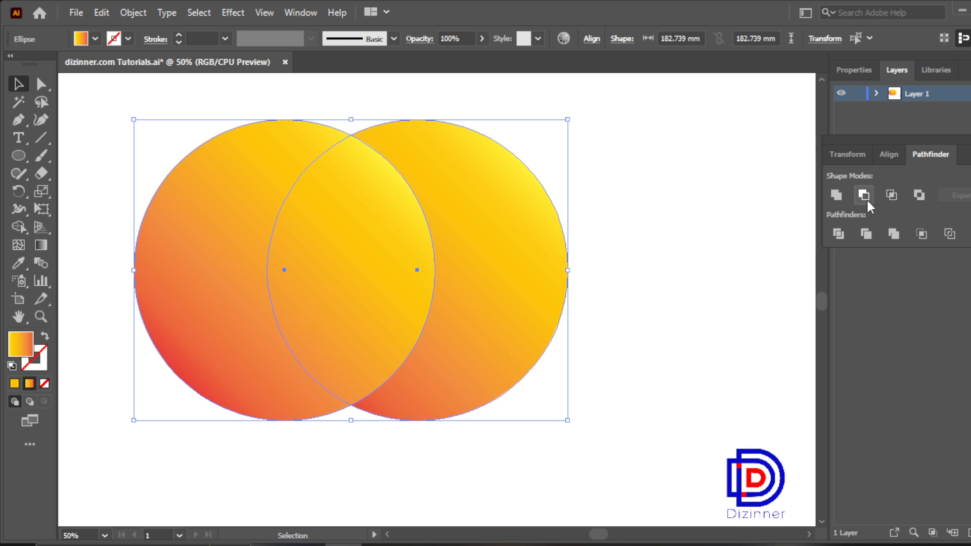
Step: Intersect the two overlapping circles into a single leaf shape and move it slightly up and to the right
click(890, 196)
click(496, 184)
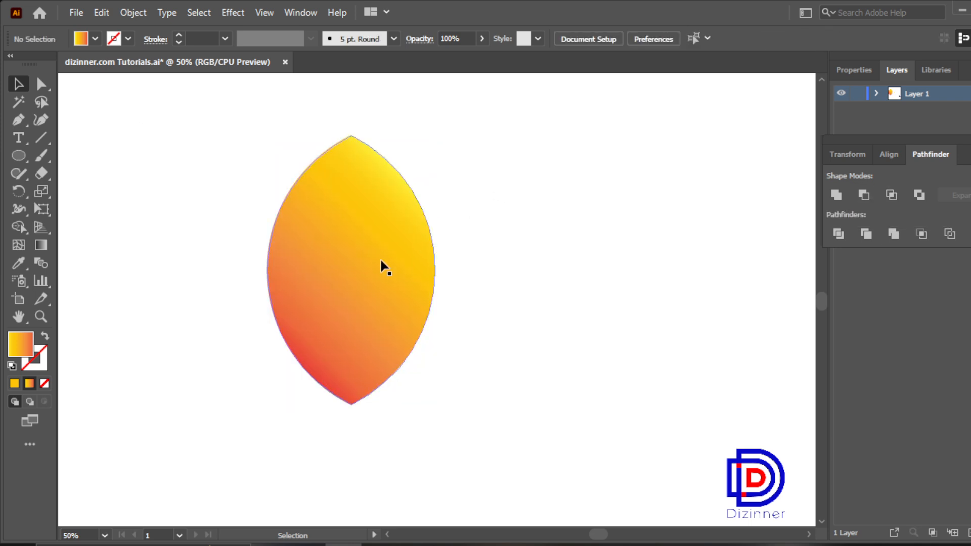
click(354, 273)
drag(354, 271, 391, 257)
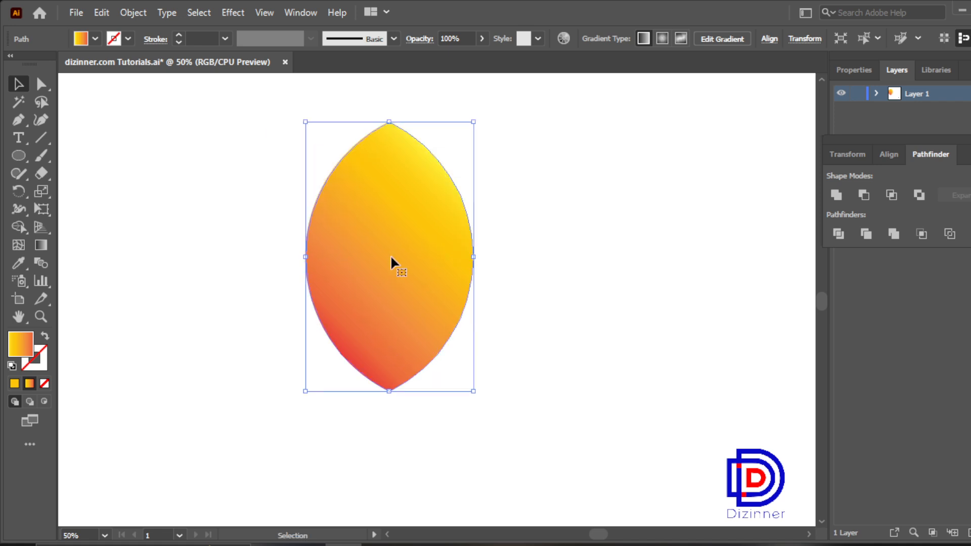
Step: Swap the leaf's fill and stroke, and apply the rough charcoal-style brush to its outline
click(46, 335)
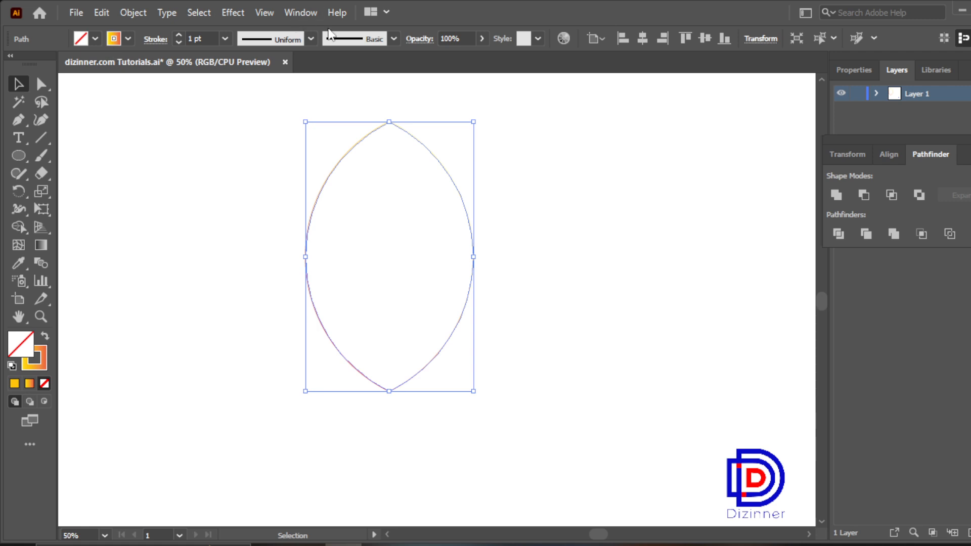
click(353, 41)
click(347, 145)
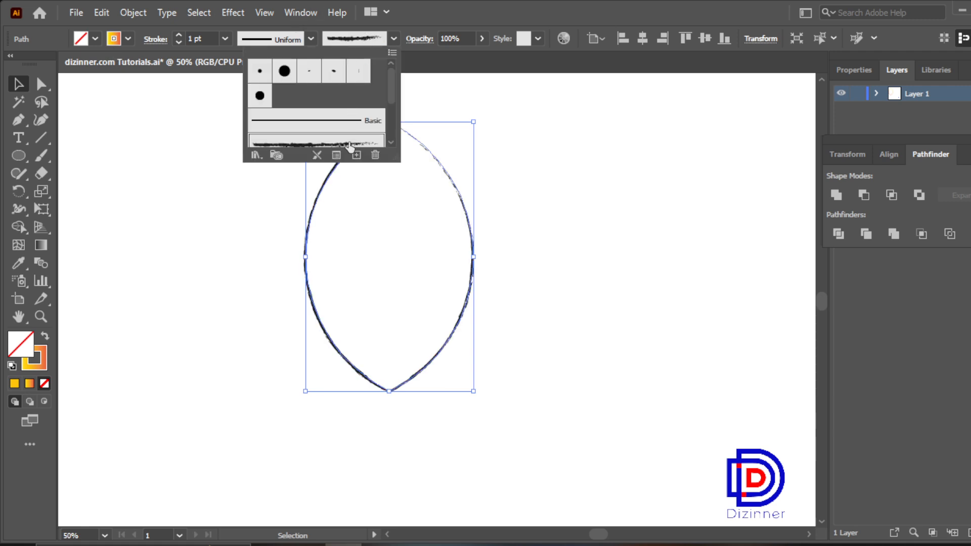
click(548, 255)
click(544, 254)
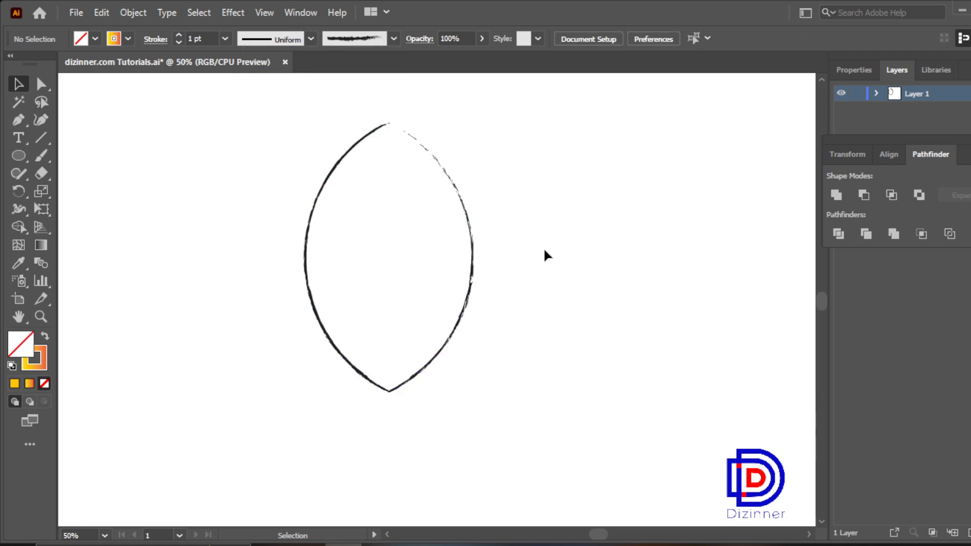
Step: Change the leaf outline's stroke colour to the blue swatch in the bright colour group
click(472, 234)
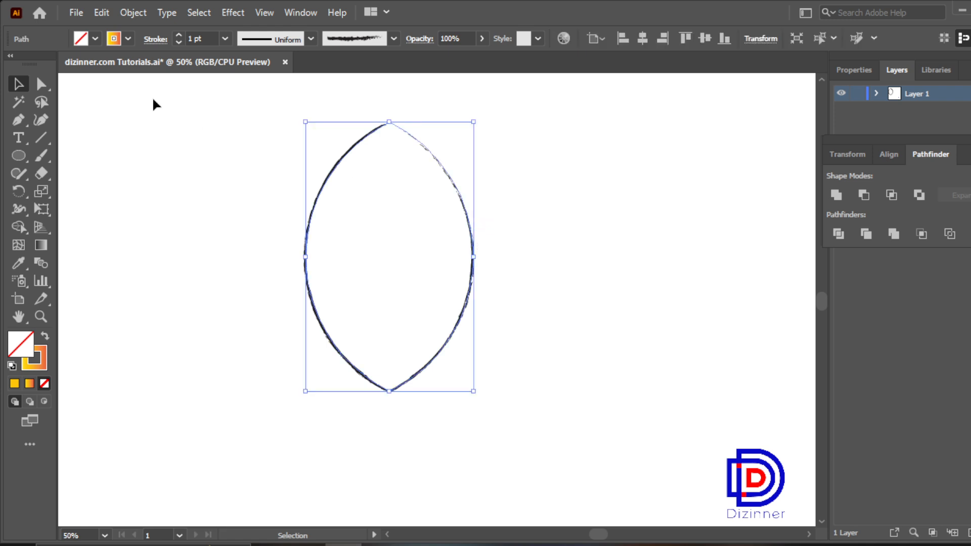
click(128, 38)
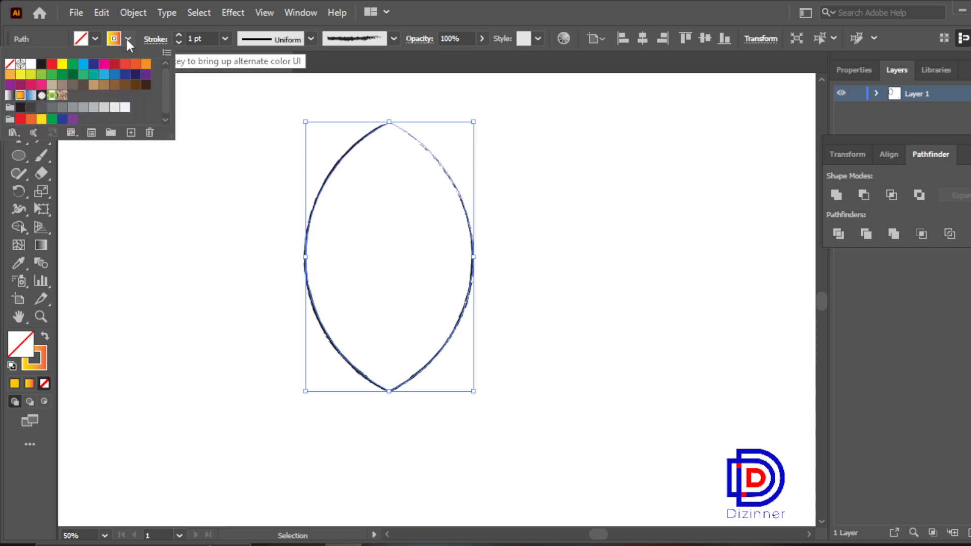
click(92, 66)
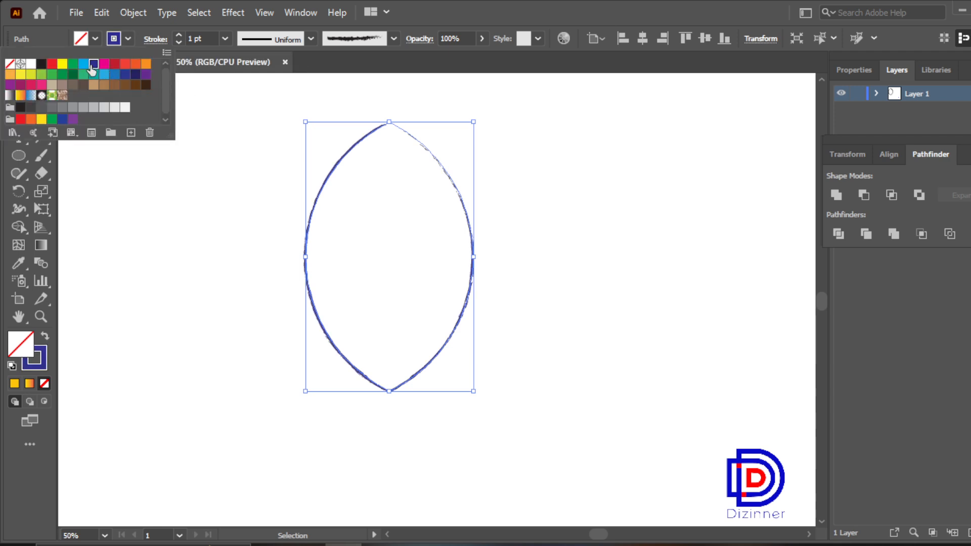
click(62, 119)
click(187, 261)
click(187, 260)
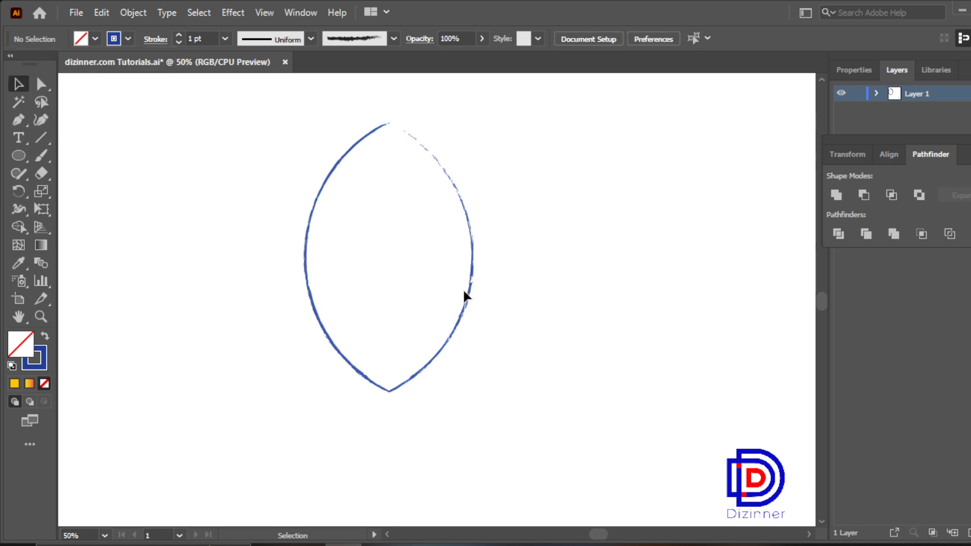
Step: Create a copy of the leaf outline rotated 15° about its bottom anchor point
click(471, 274)
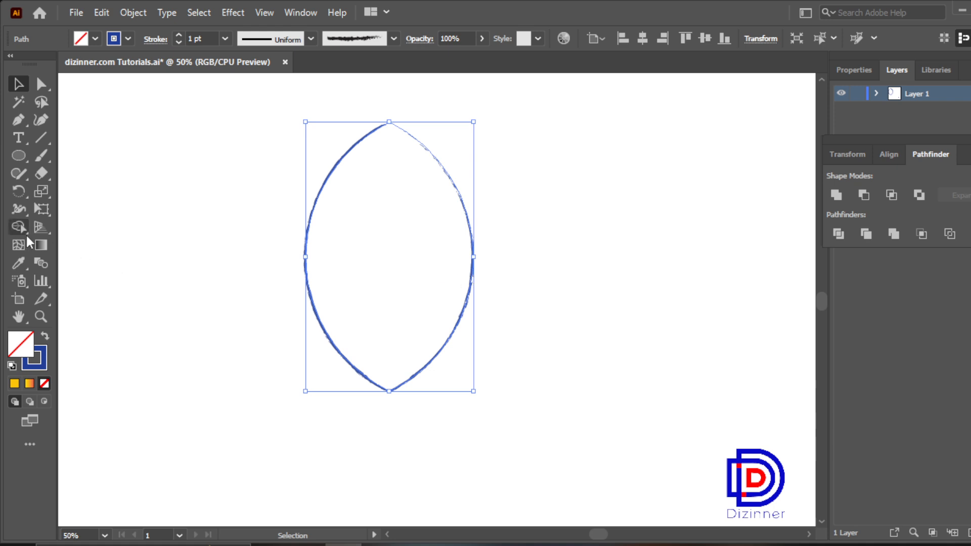
click(19, 190)
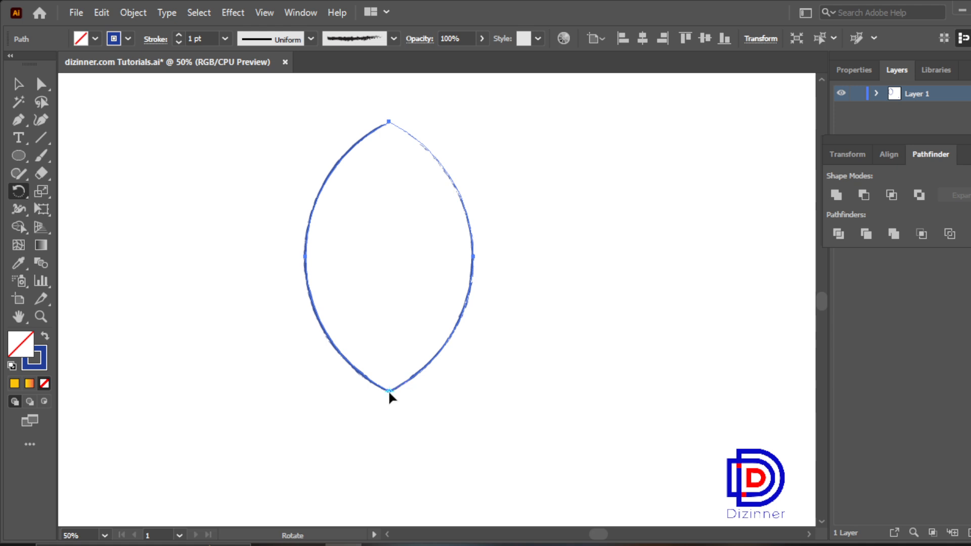
key(alt)
click(393, 390)
alt+click(388, 390)
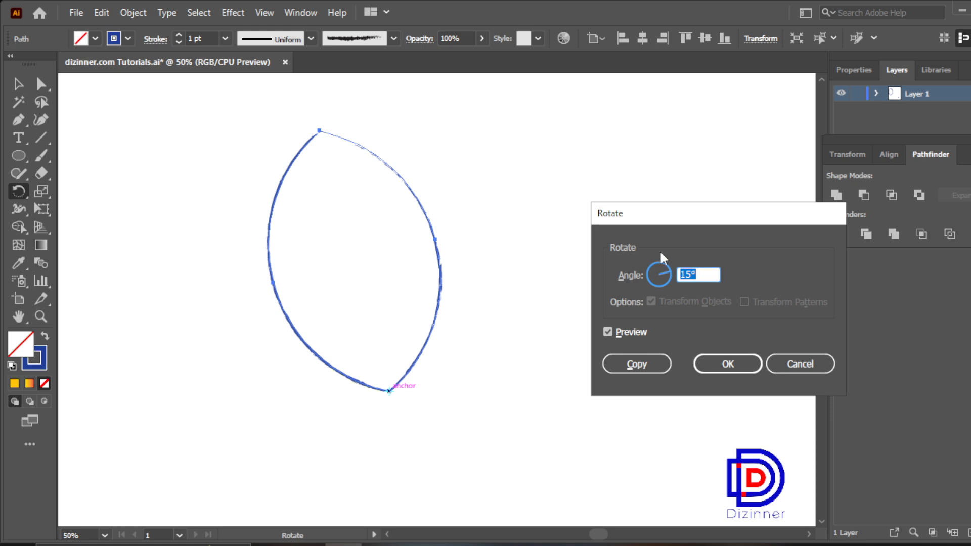
click(649, 370)
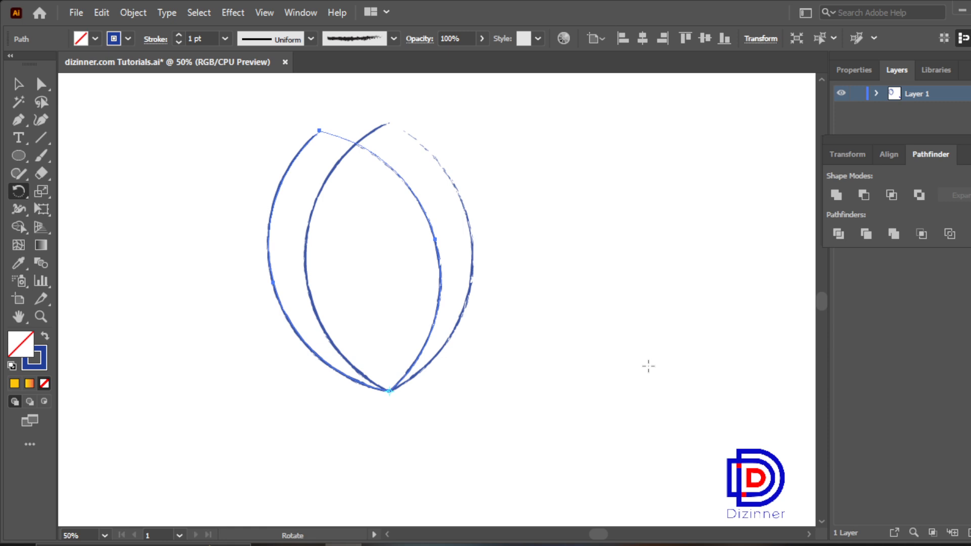
Step: Repeat the rotated copy around the bottom anchor point to build a circular flower of petals
key(ctrl+d)
key(ctrl+d)
key(ctrl+d)
key(ctrl+d)
key(ctrl+d)
key(ctrl+d)
key(ctrl+d)
key(ctrl+d)
key(ctrl+d)
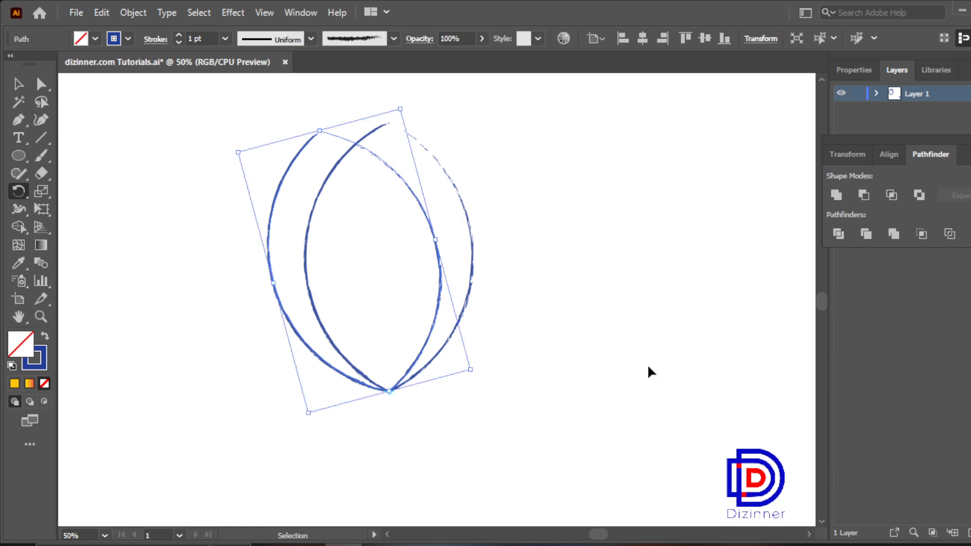
key(ctrl+d)
key(ctrl+d)
key(ctrl+d)
key(ctrl+d)
key(ctrl+d)
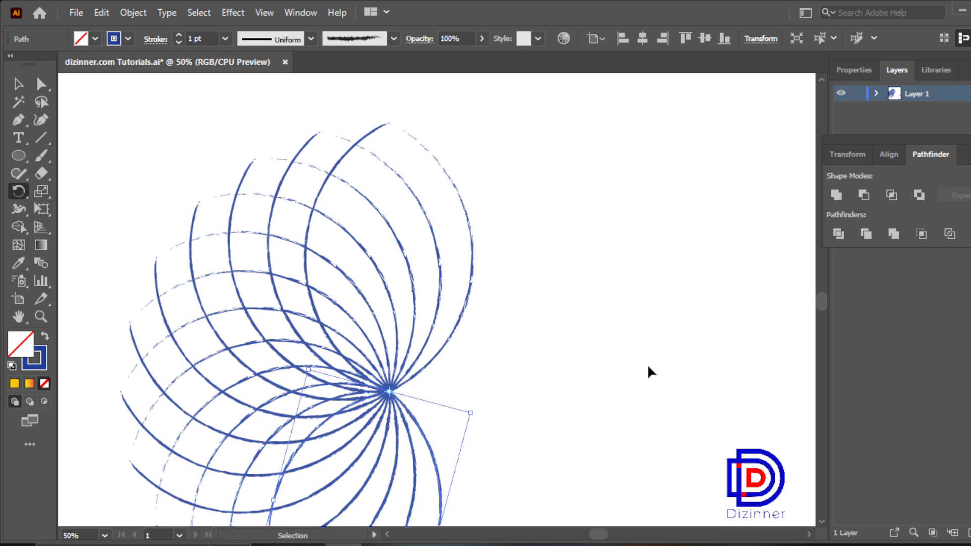
key(ctrl+d)
key(ctrl+d)
key(ctrl+d)
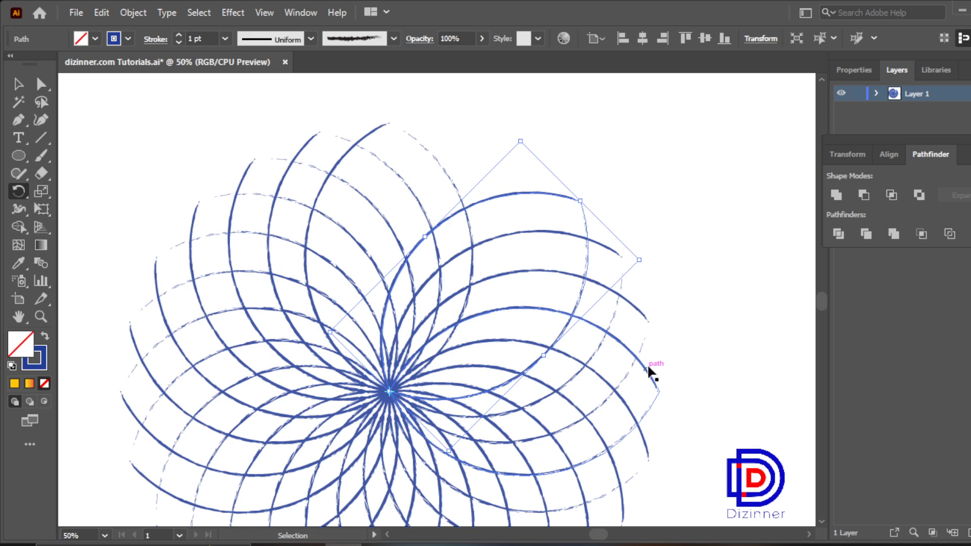
key(ctrl+d)
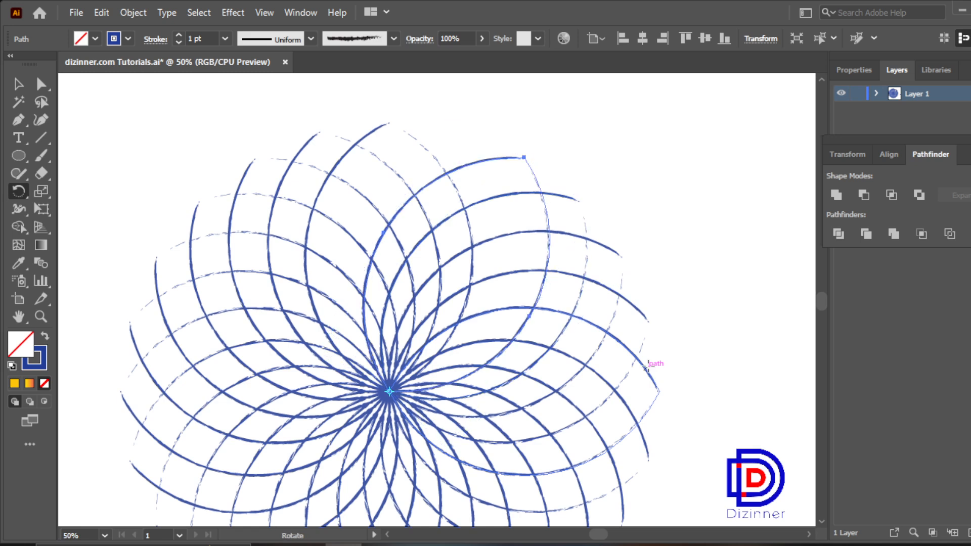
Step: Select all the petals, move the flower up, and scale it down proportionally so it fits in the visible canvas
click(19, 85)
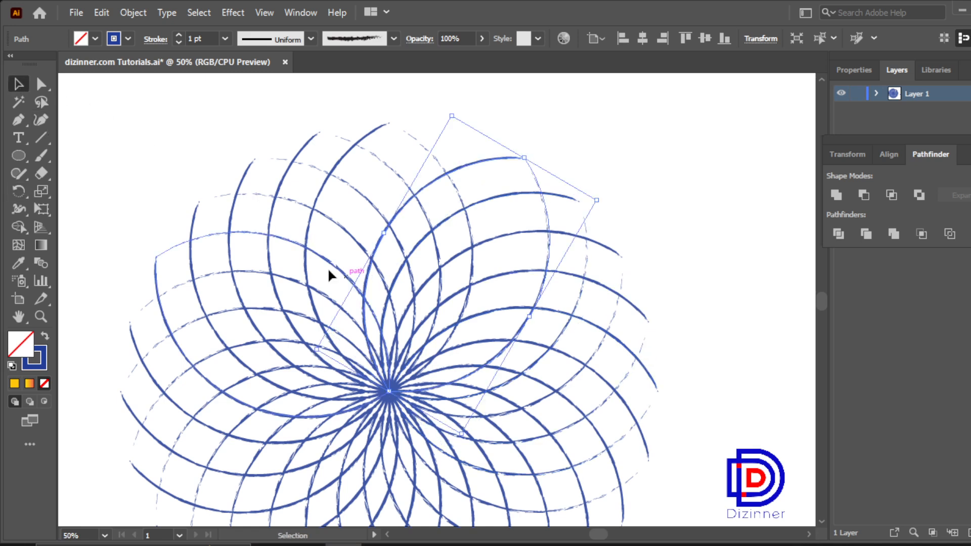
drag(134, 126, 644, 484)
drag(427, 431, 451, 325)
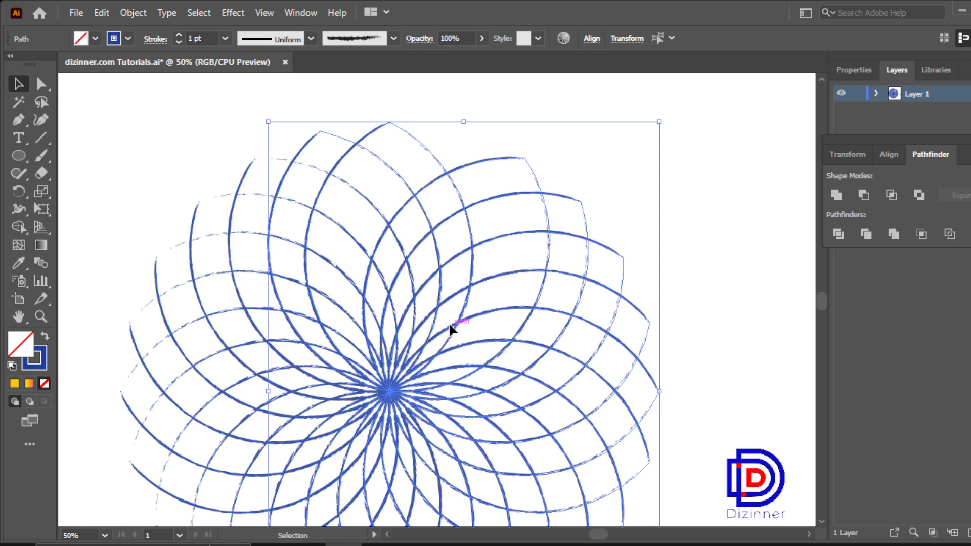
drag(157, 188, 615, 487)
drag(389, 391, 423, 275)
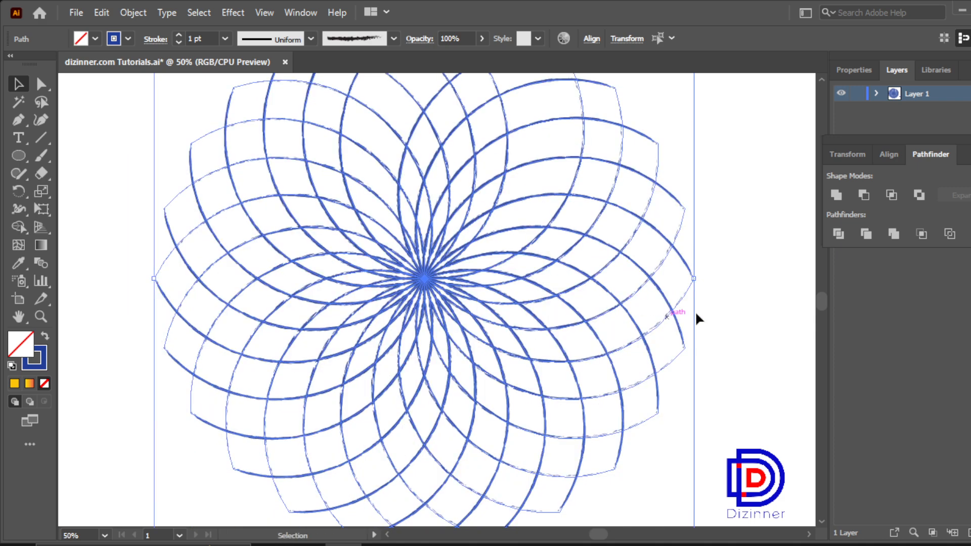
drag(693, 278, 632, 276)
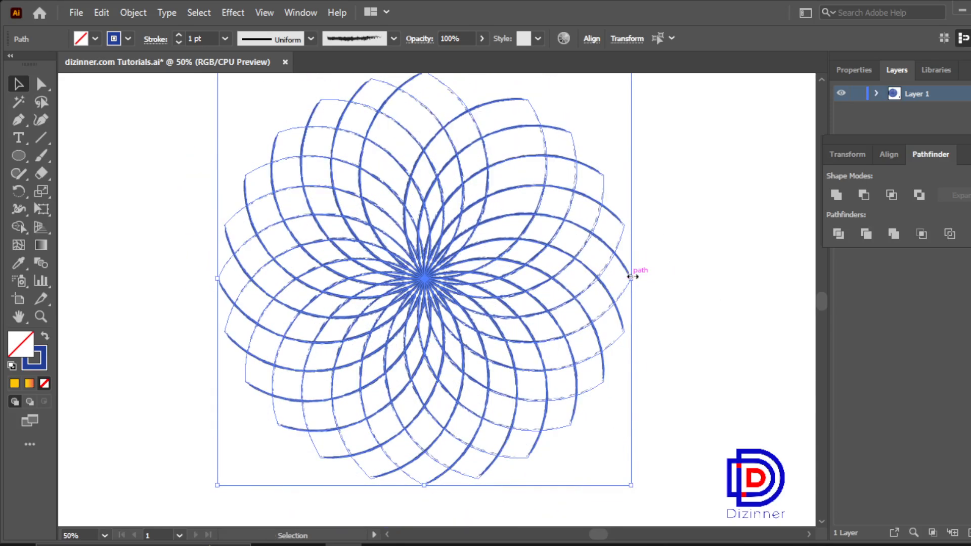
drag(501, 284, 481, 288)
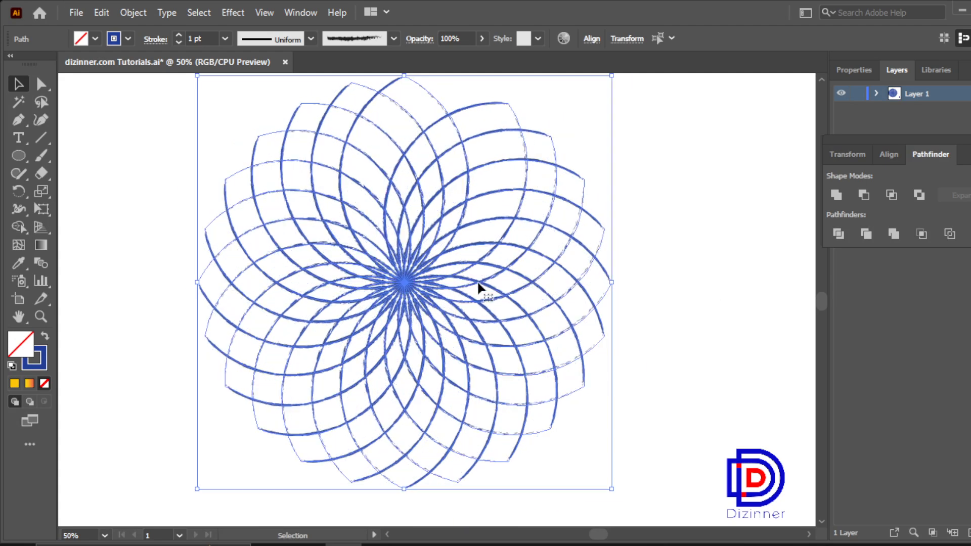
Step: Set the stroke weight of all the petals to 0.5 pt
click(224, 39)
click(248, 70)
click(130, 175)
Step: Select the whole flower, shift it slightly down, and enlarge it a little proportionally from its centre
drag(131, 124, 595, 446)
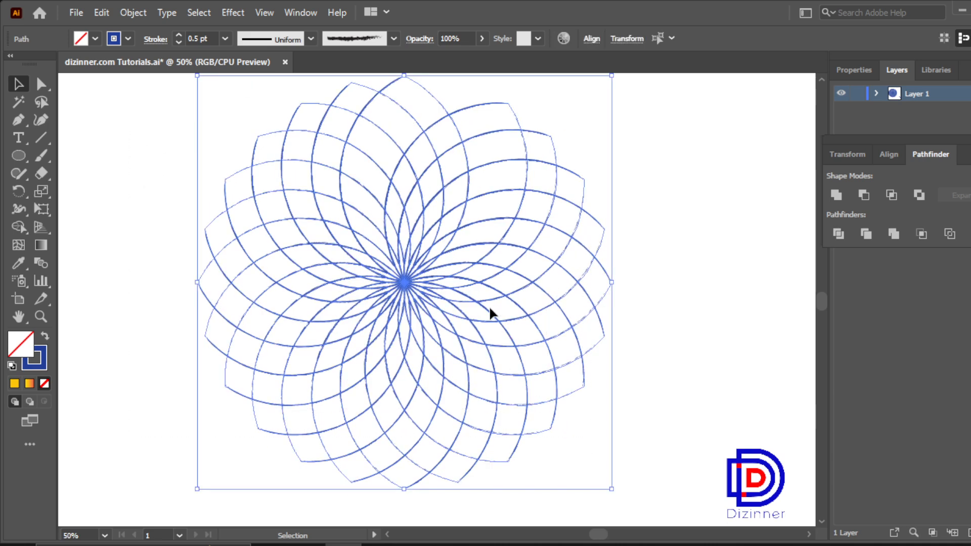
drag(490, 309, 496, 328)
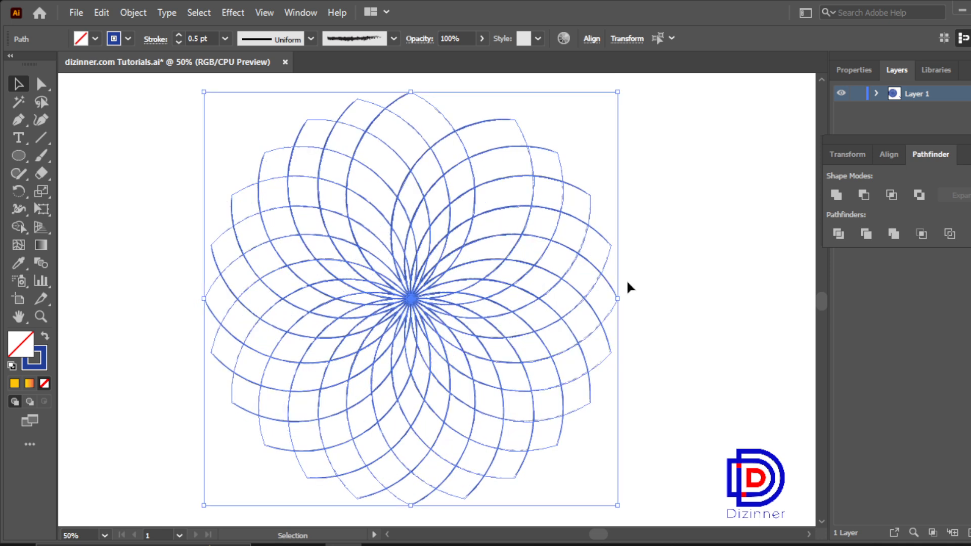
drag(618, 298, 625, 297)
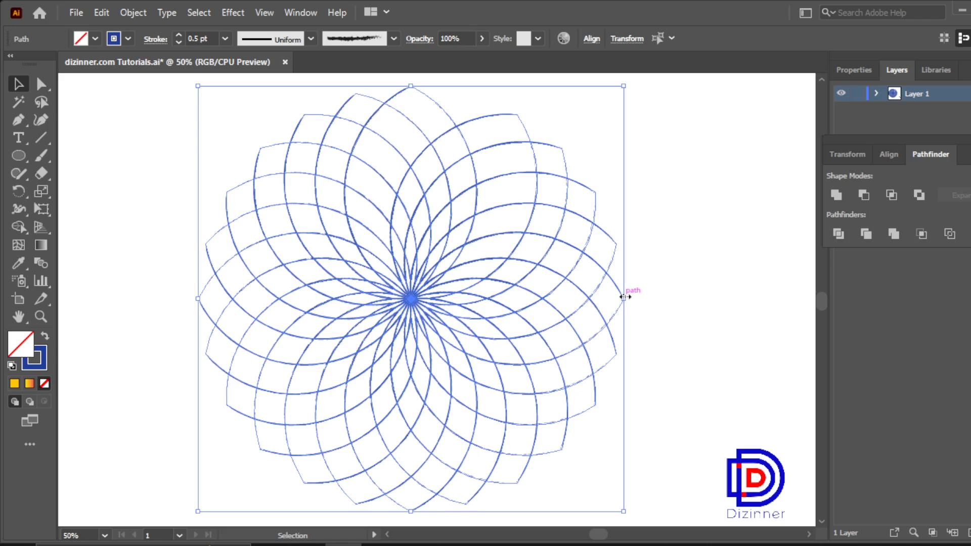
Step: Group all the petals of the flower into one object
right_click(559, 285)
click(615, 325)
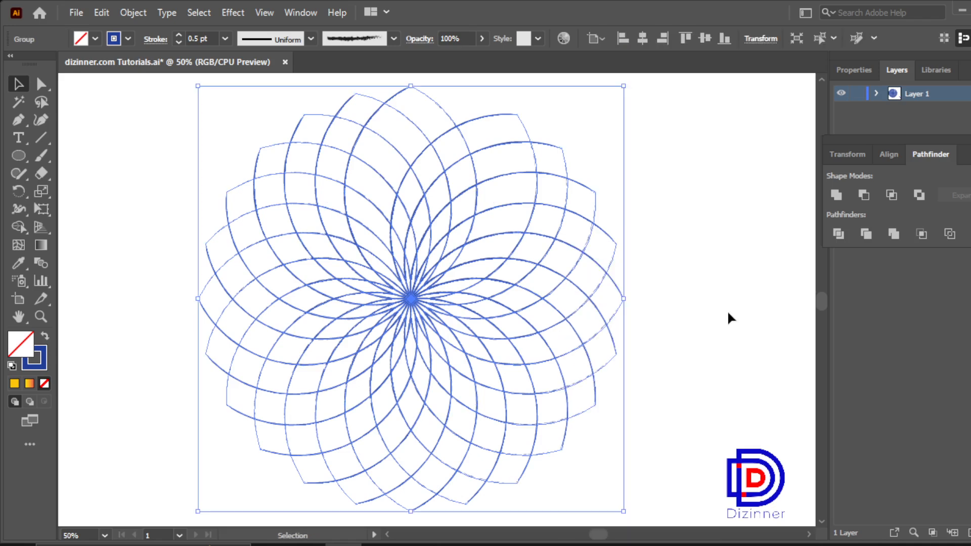
click(727, 311)
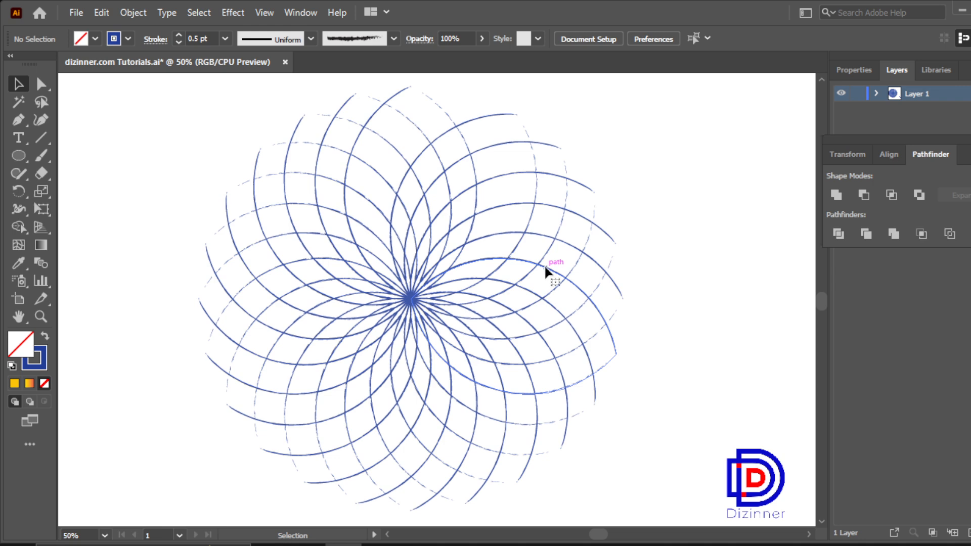
Step: Copy the flower group and paste the duplicate directly behind the original
click(545, 265)
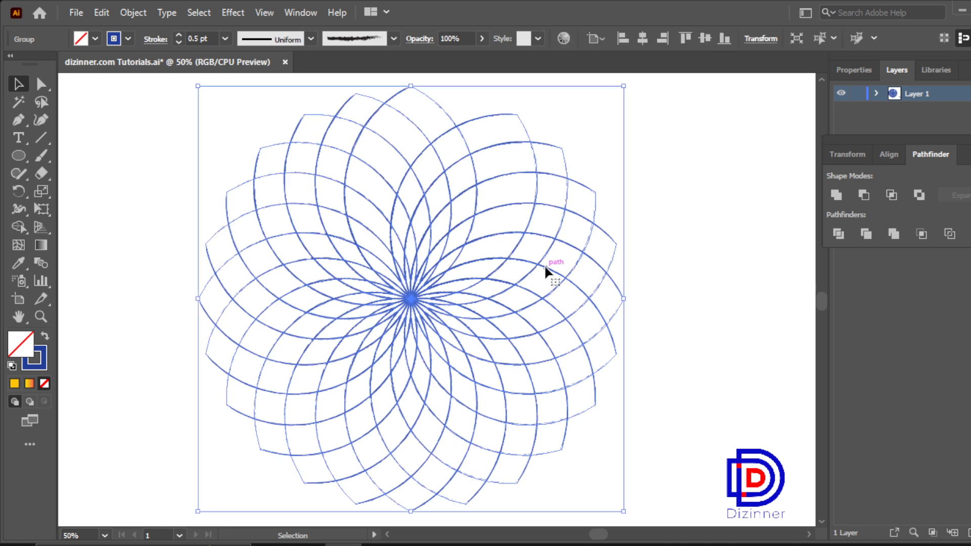
click(102, 12)
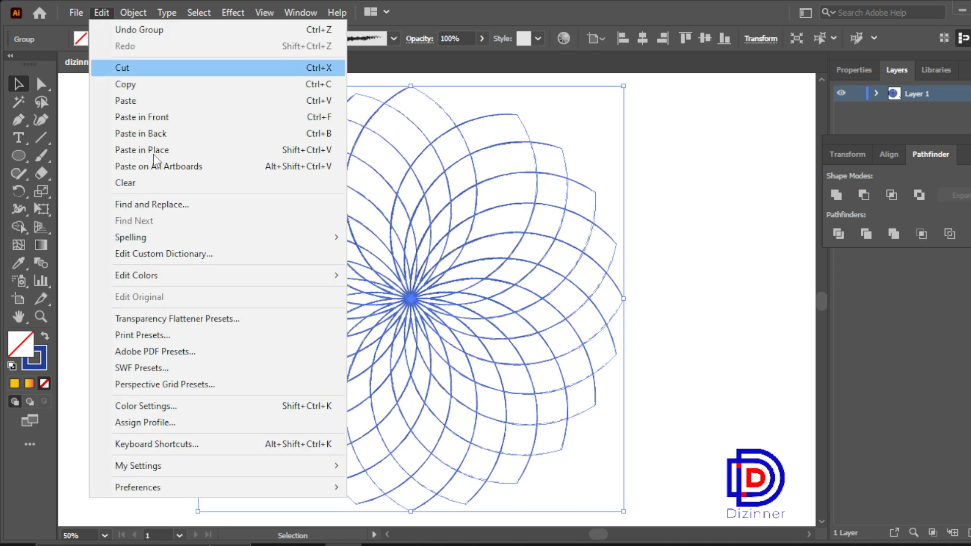
click(174, 86)
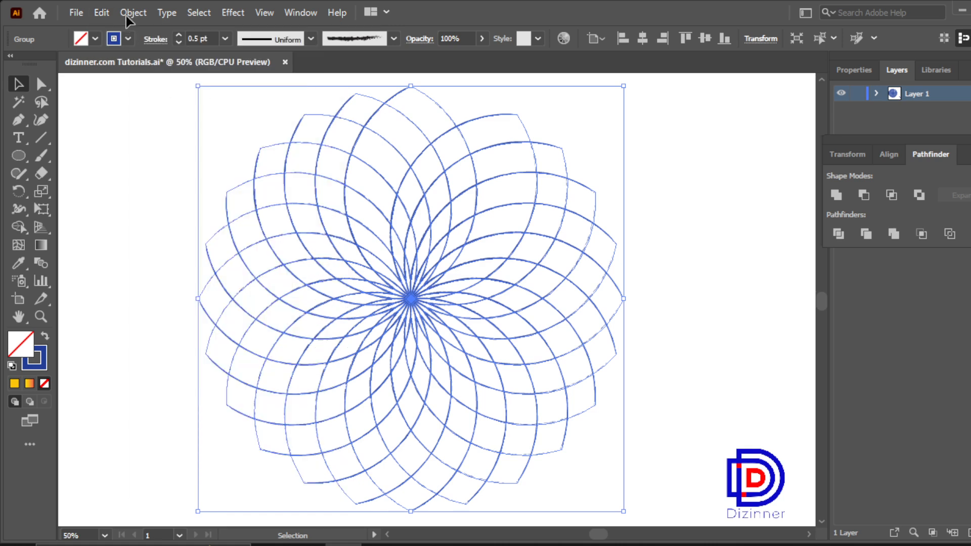
click(101, 12)
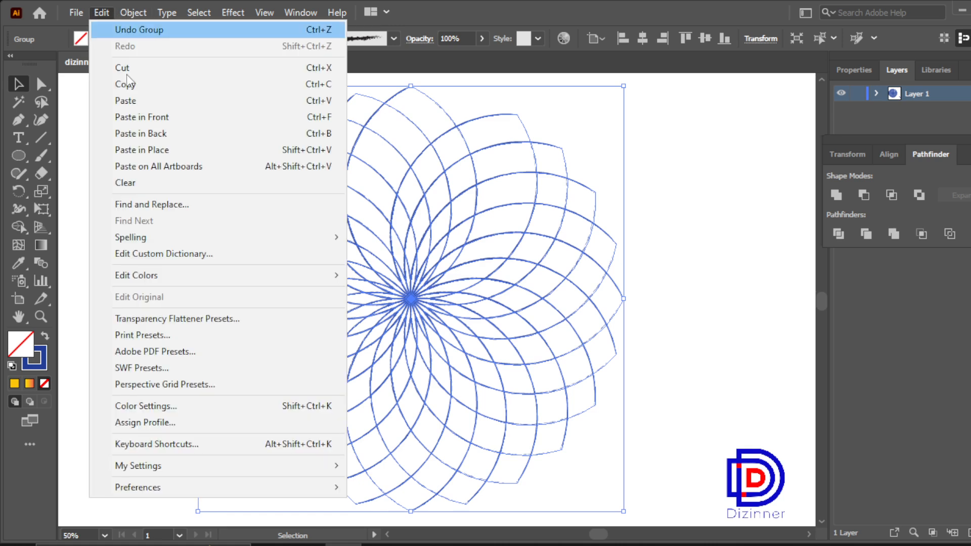
click(197, 133)
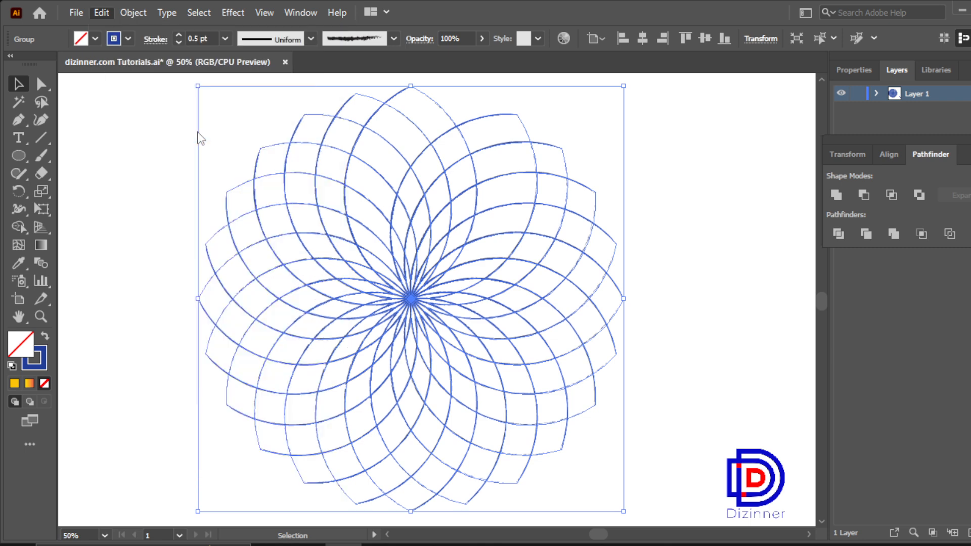
Step: Change the stroke colour of the pasted back flower to the red swatch in the bright colour group
click(130, 40)
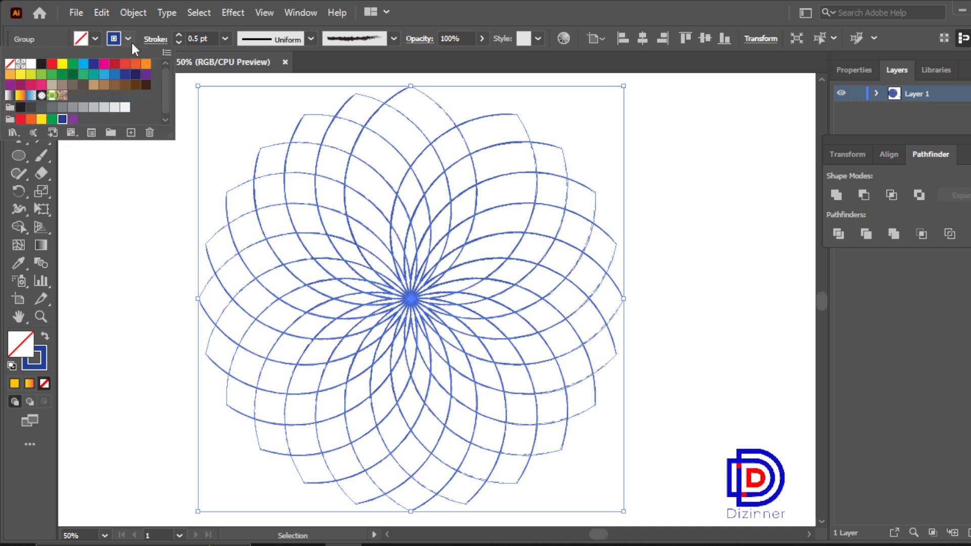
click(20, 121)
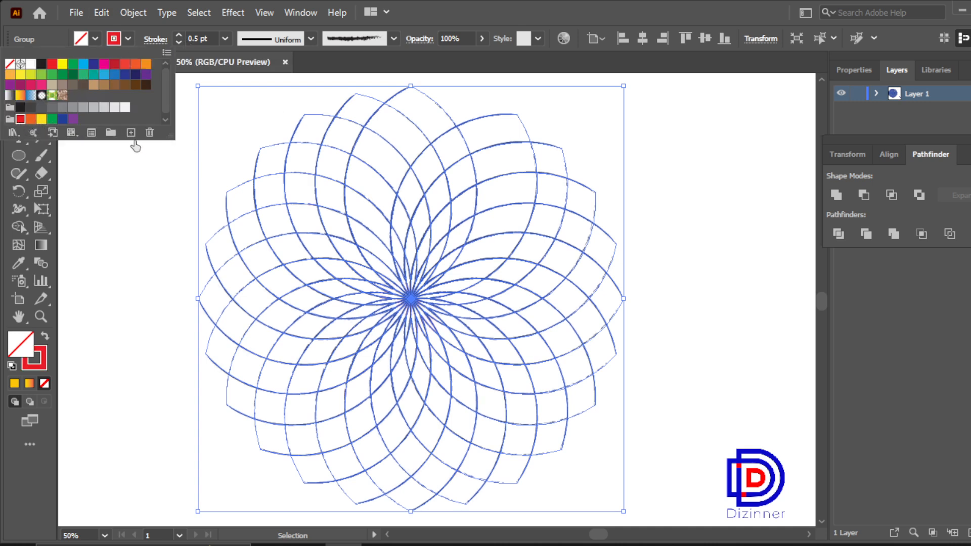
click(106, 201)
click(107, 200)
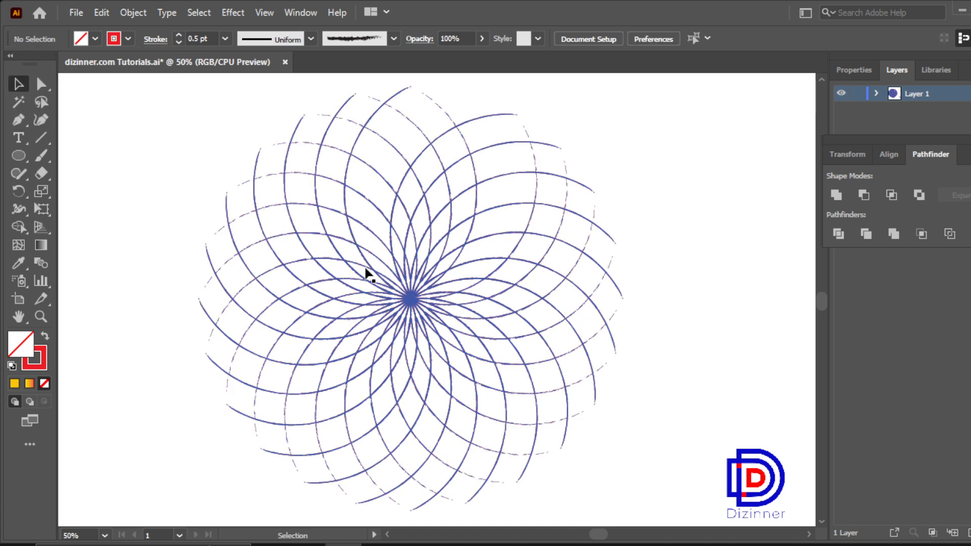
Step: Shrink the front blue flower proportionally from its centre to about three quarters of the red flower's size
click(594, 208)
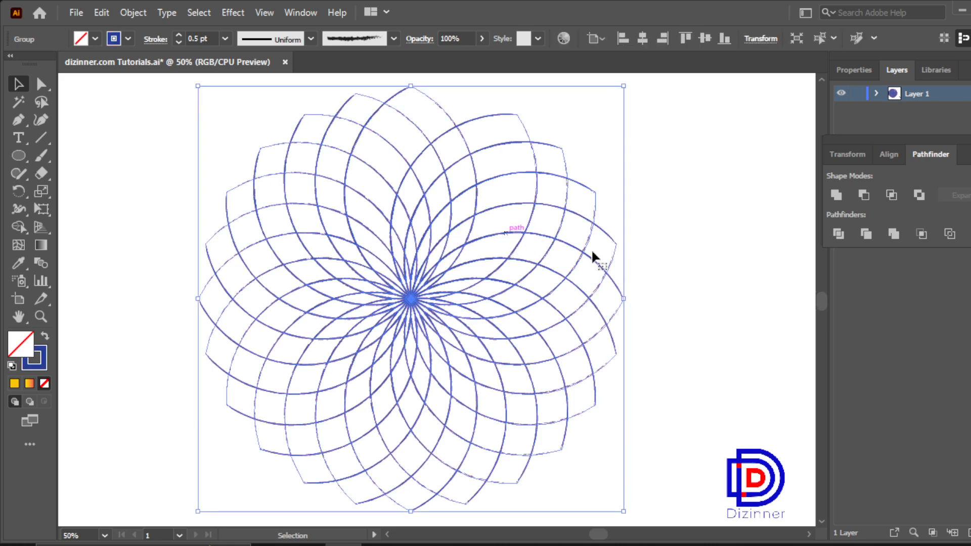
drag(626, 298, 572, 306)
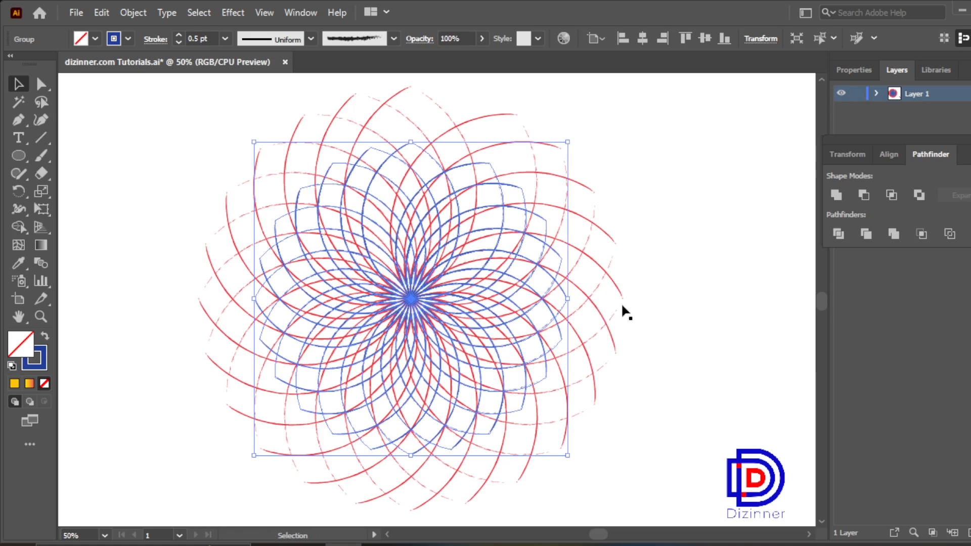
click(610, 285)
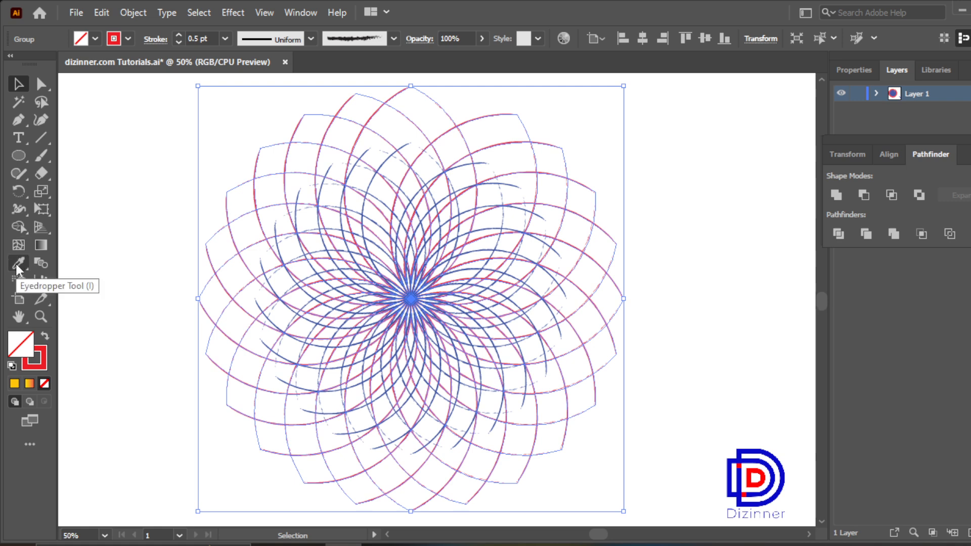
click(673, 256)
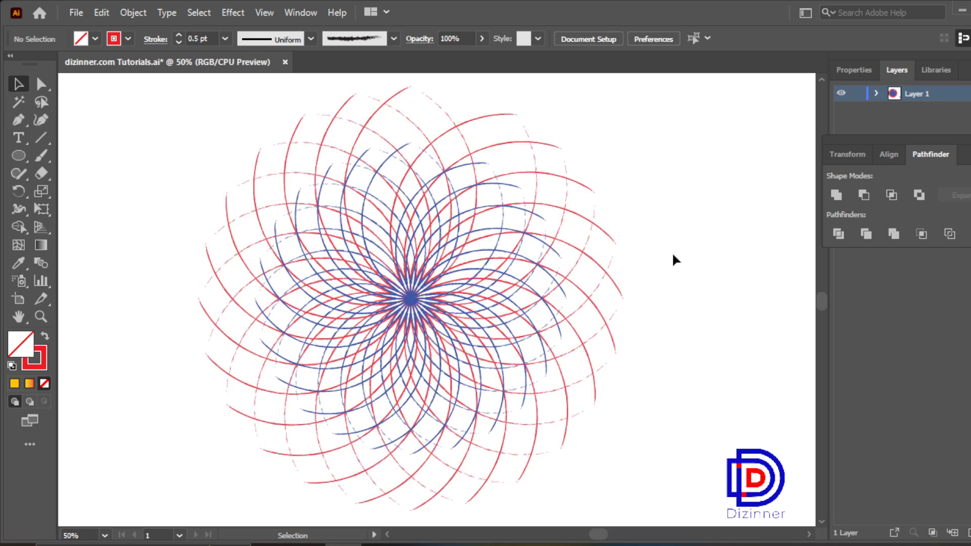
Step: Send the smaller blue flower to the back, behind the red flower
click(546, 243)
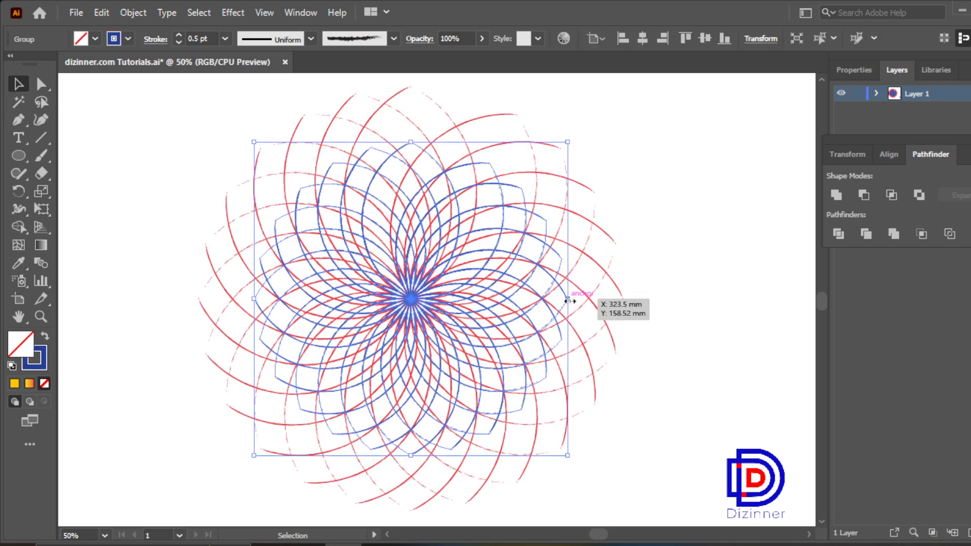
drag(570, 301, 568, 301)
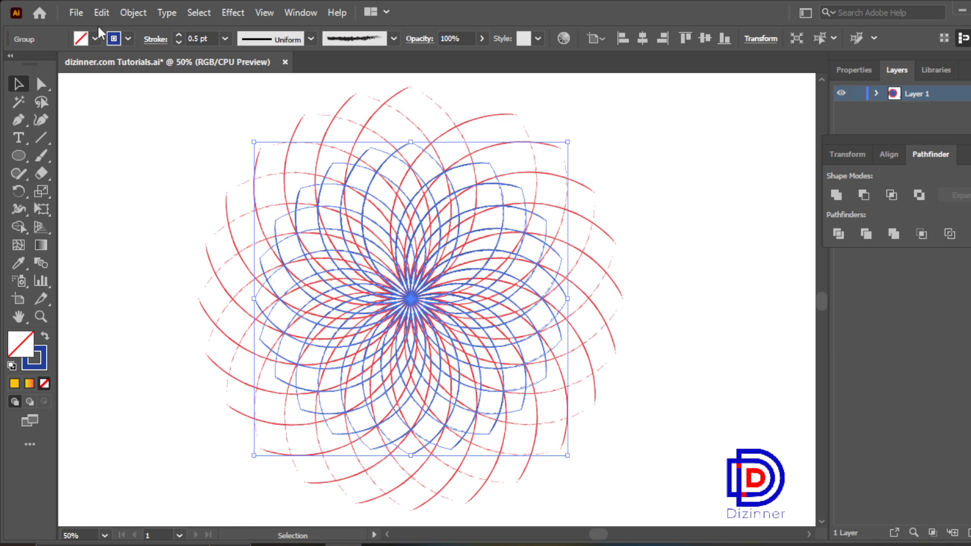
right_click(407, 295)
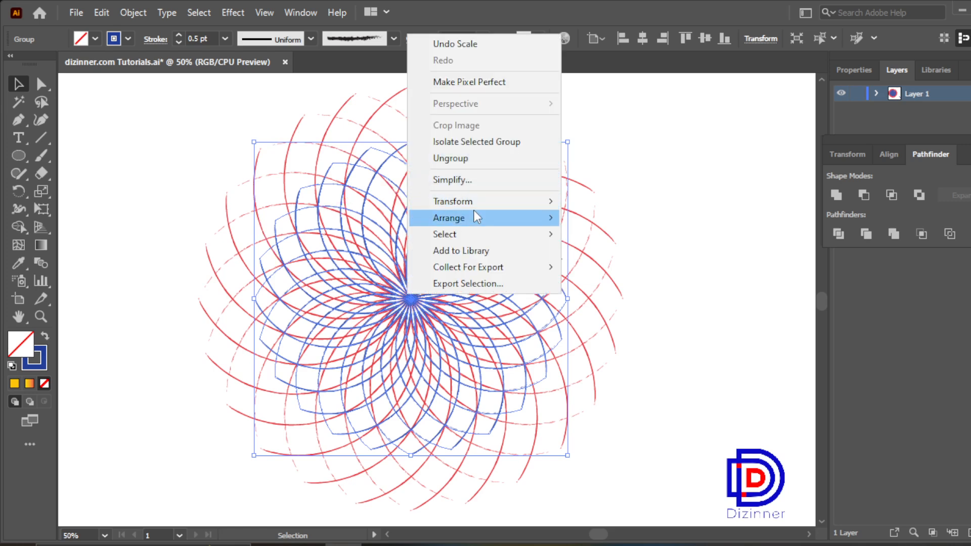
mouse_move(475, 218)
click(602, 271)
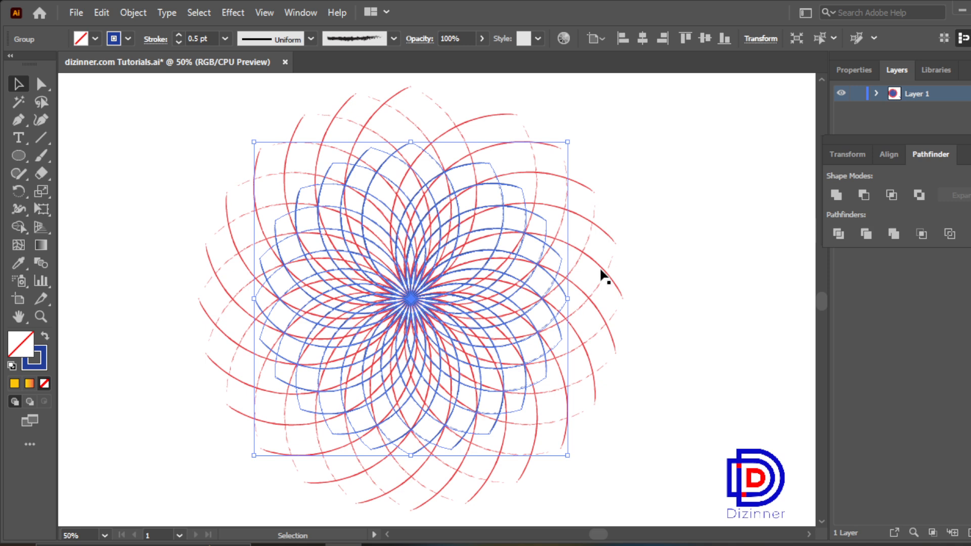
click(698, 255)
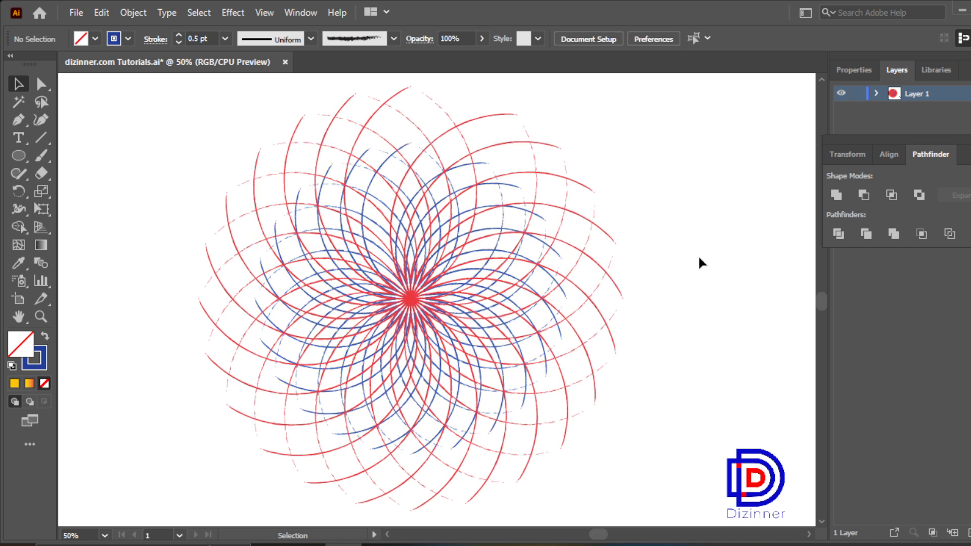
Step: Duplicate the blue flower directly behind itself and shrink the copy proportionally from its centre to about 60 percent
click(524, 218)
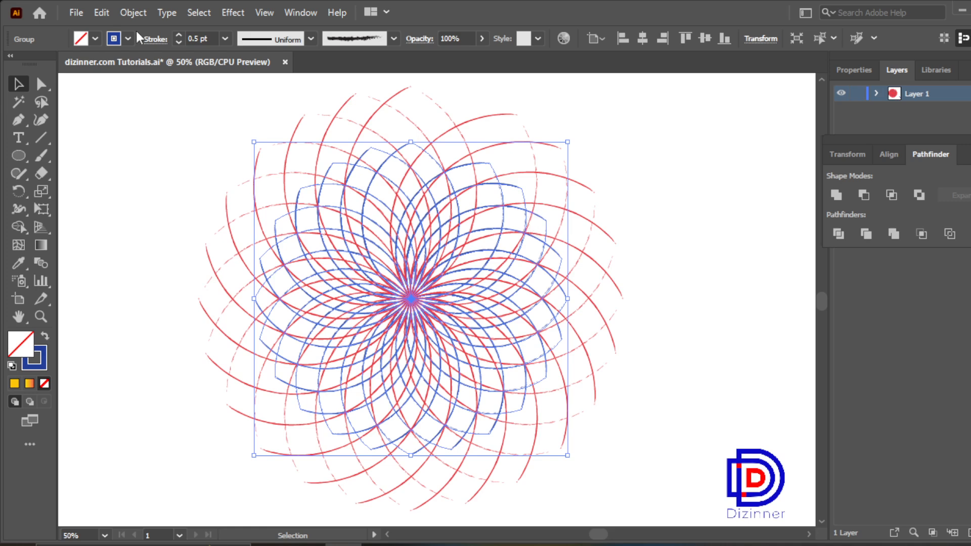
click(128, 15)
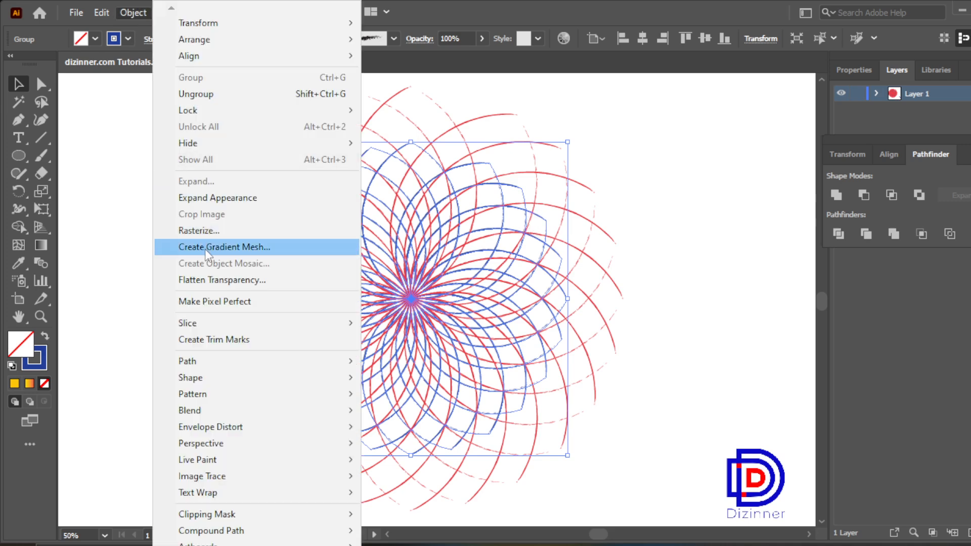
mouse_move(101, 12)
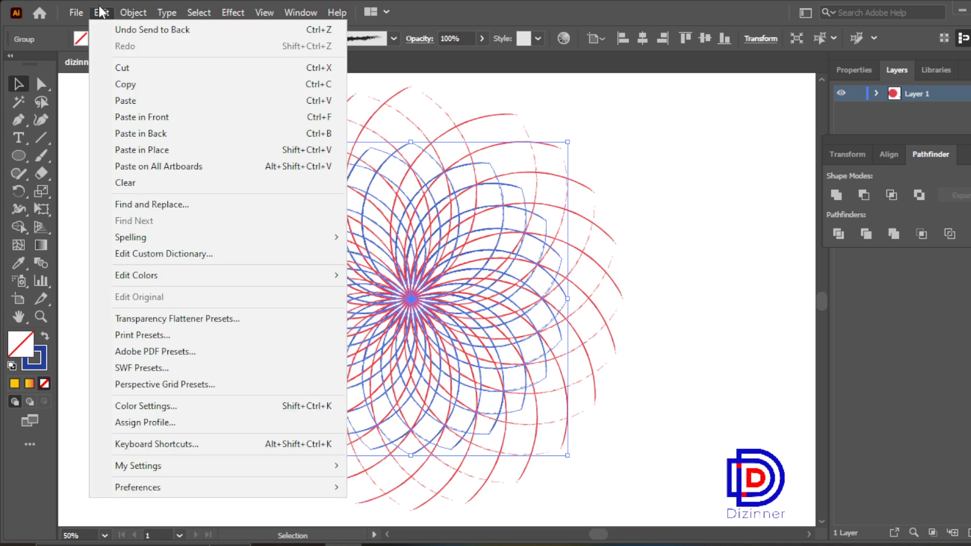
click(150, 85)
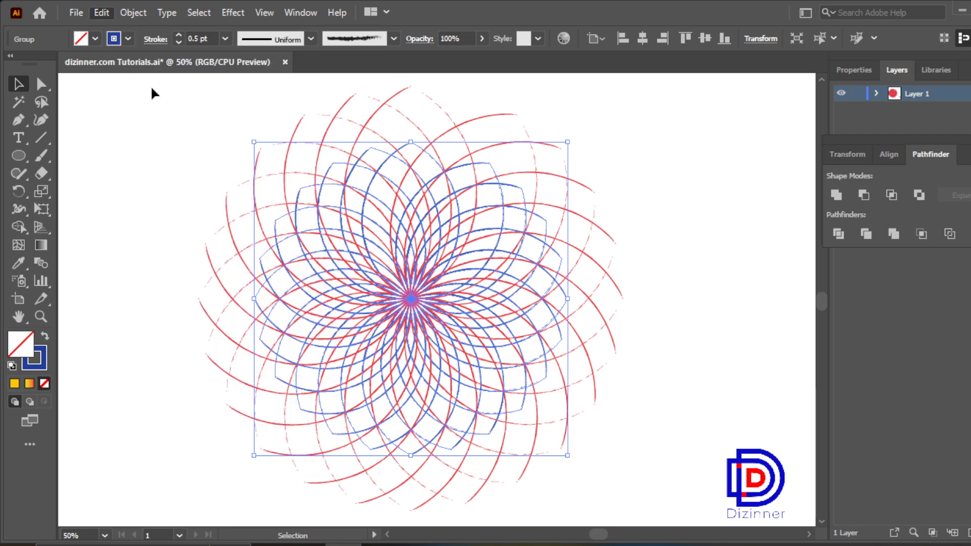
click(100, 15)
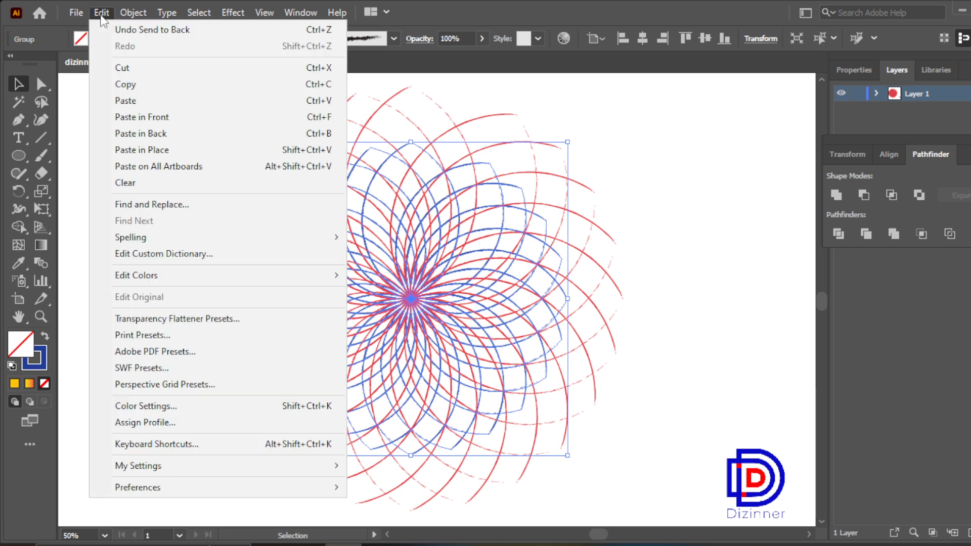
click(165, 135)
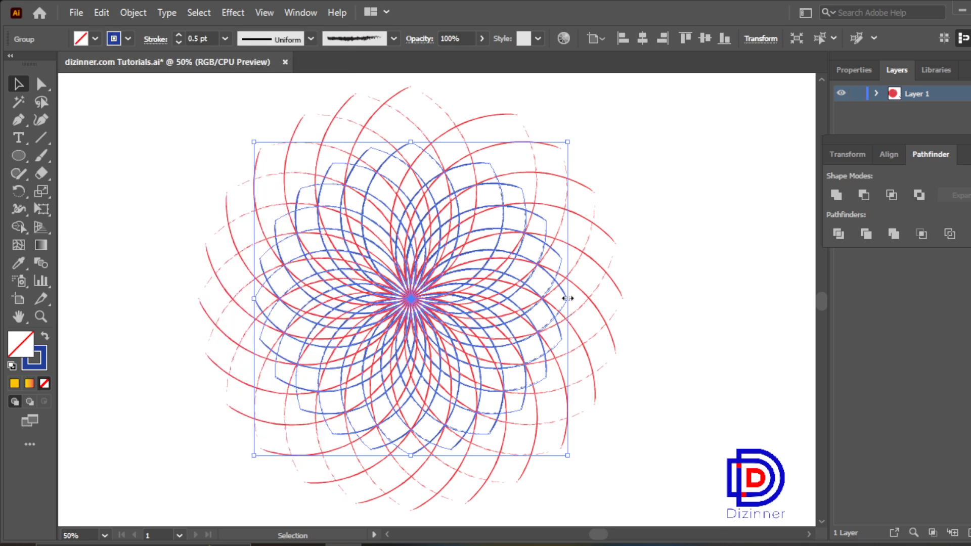
drag(567, 299, 504, 292)
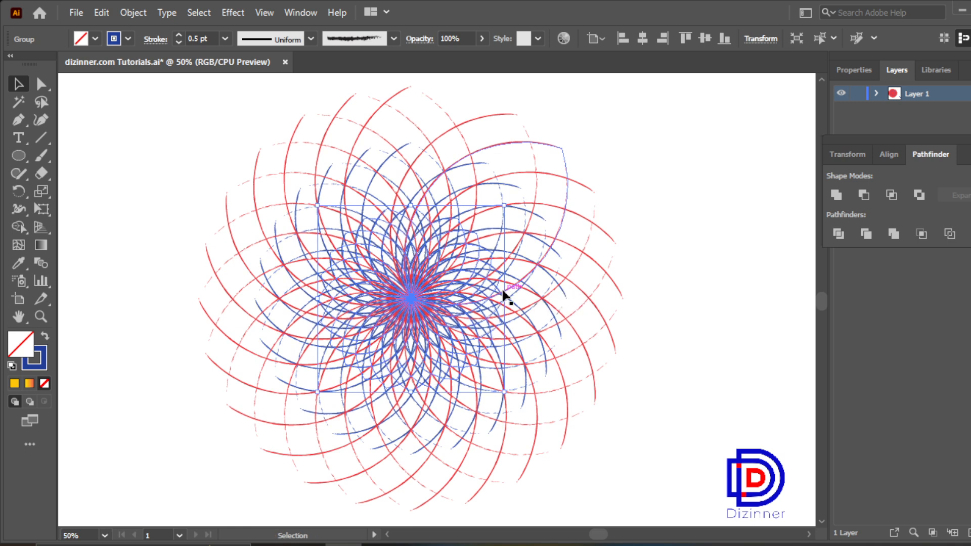
Step: Set the stroke of the smallest flower to the black swatch C=0 M=0 Y=0 K=100
click(130, 38)
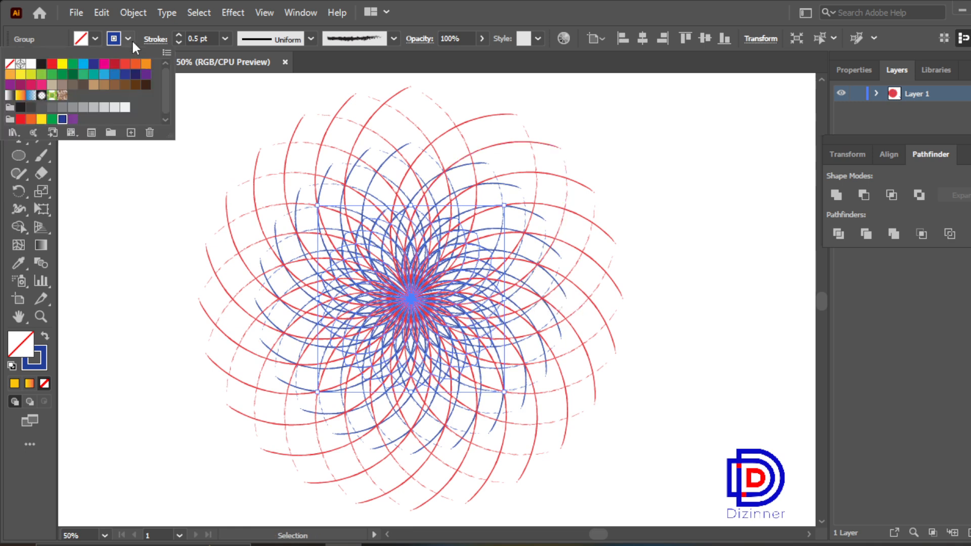
click(136, 79)
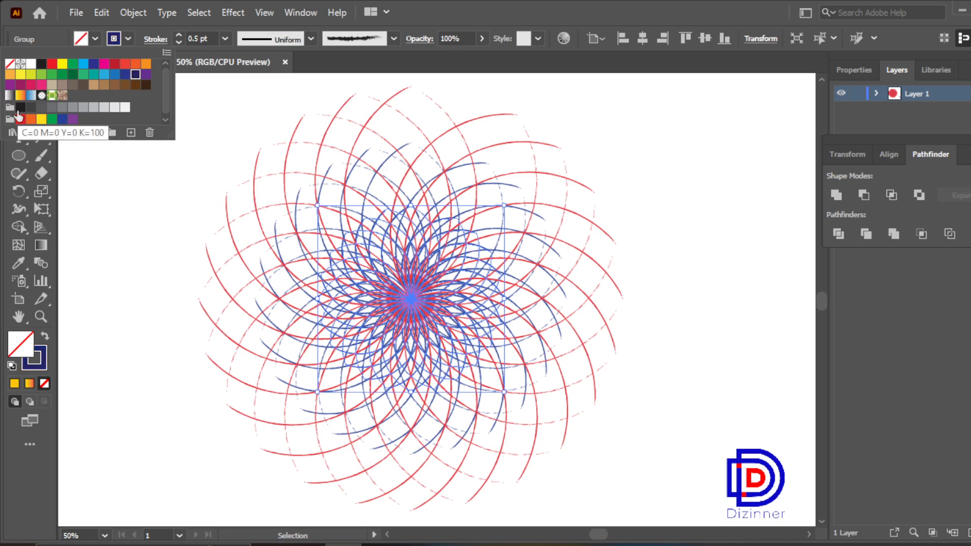
click(19, 108)
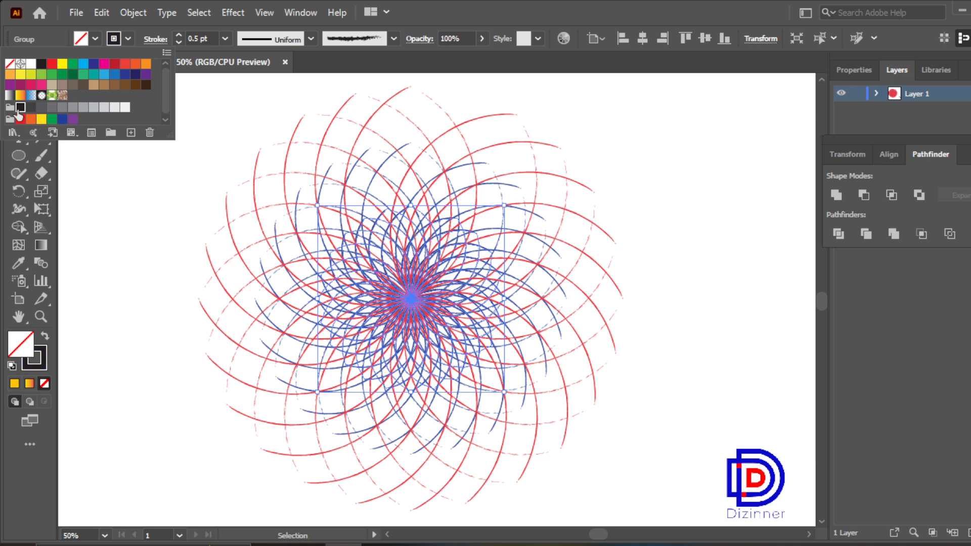
click(127, 246)
click(127, 245)
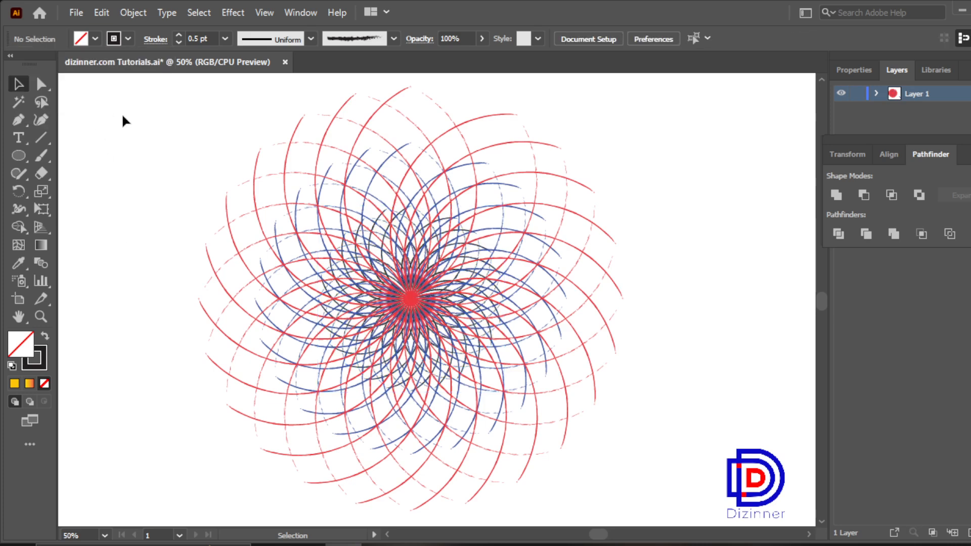
Step: Select all three flowers and set the blend spacing to Specified Steps with 15 steps
drag(122, 113, 641, 482)
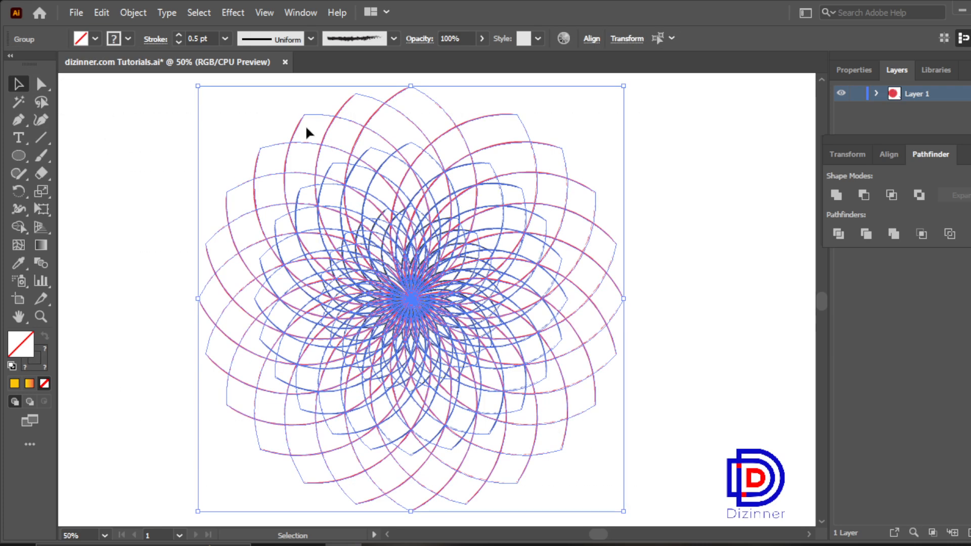
click(138, 12)
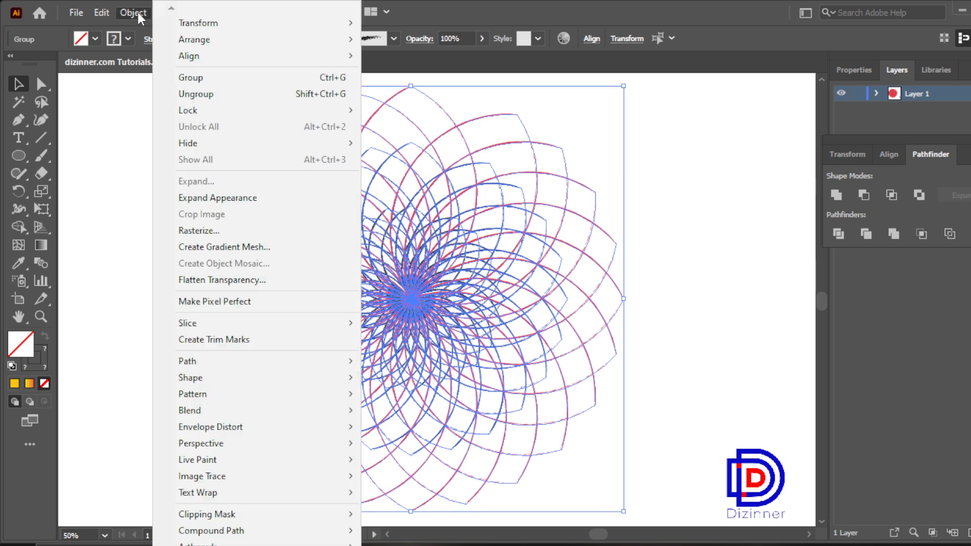
mouse_move(336, 409)
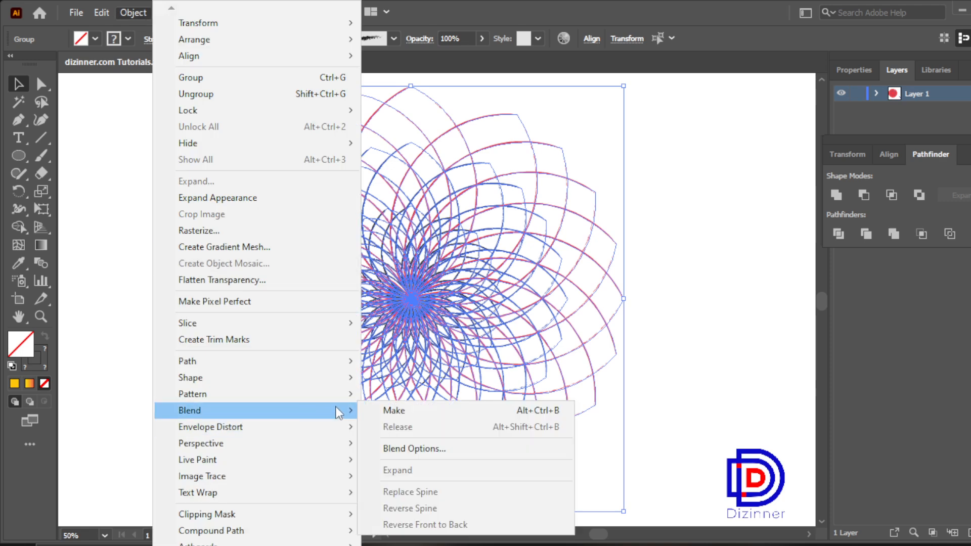
click(412, 450)
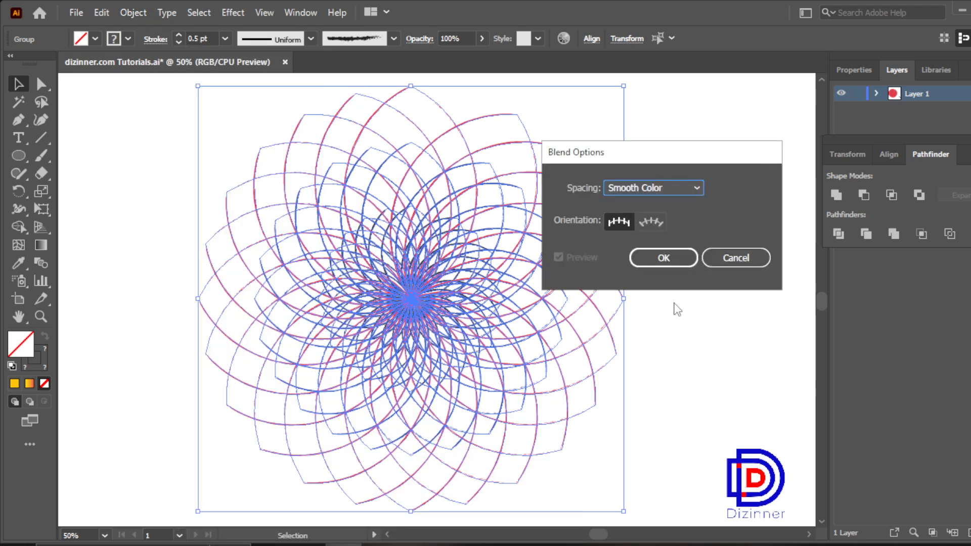
click(685, 188)
click(673, 221)
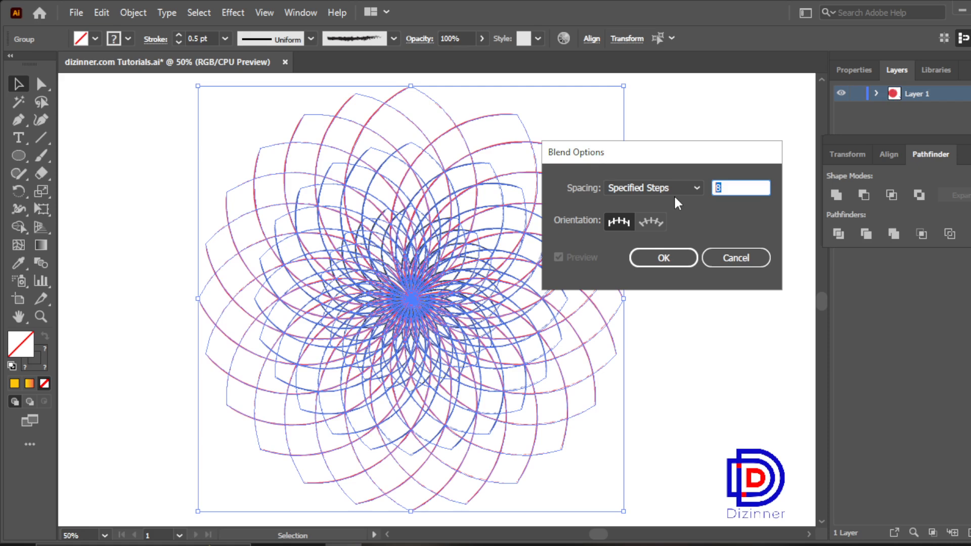
text(15)
click(677, 257)
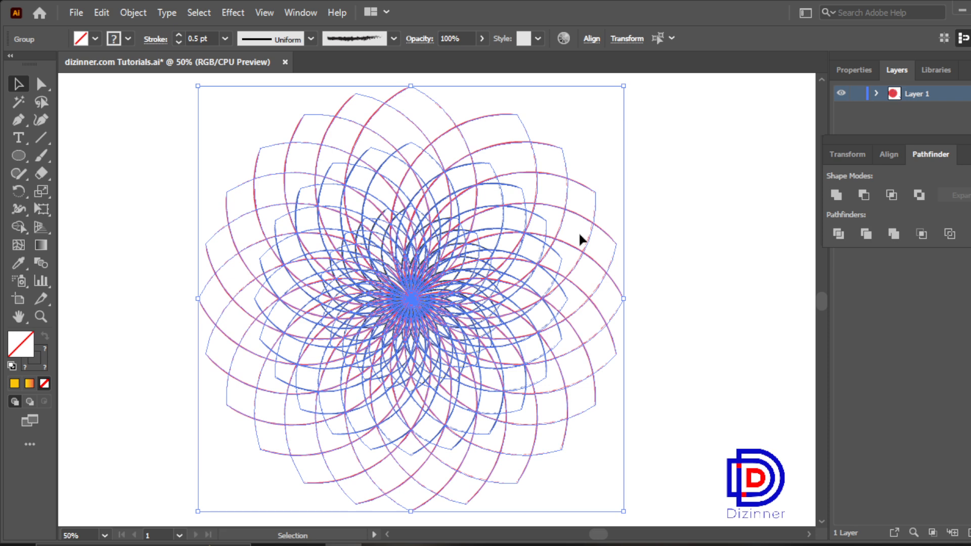
Step: Make a blend from the selected red, blue and black flowers, leaving nothing selected
click(129, 13)
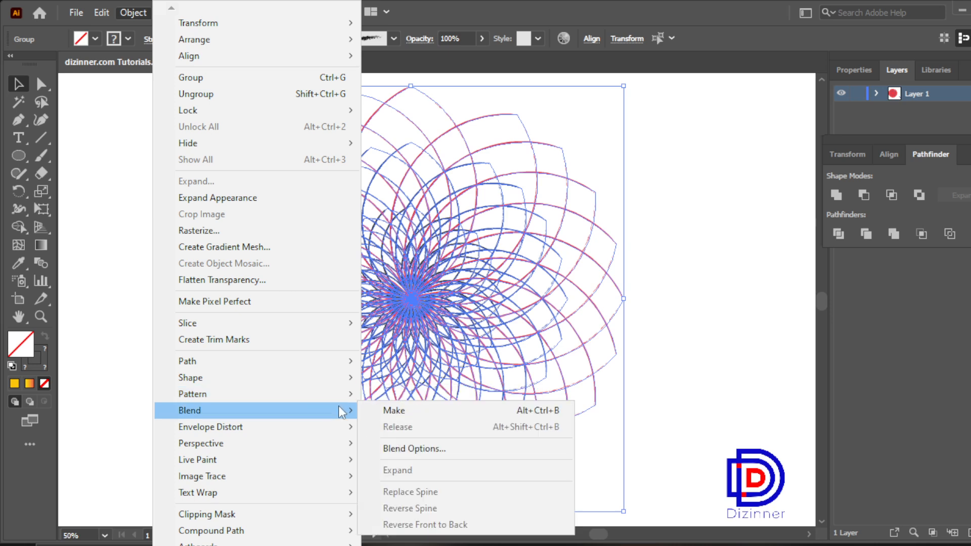
click(397, 411)
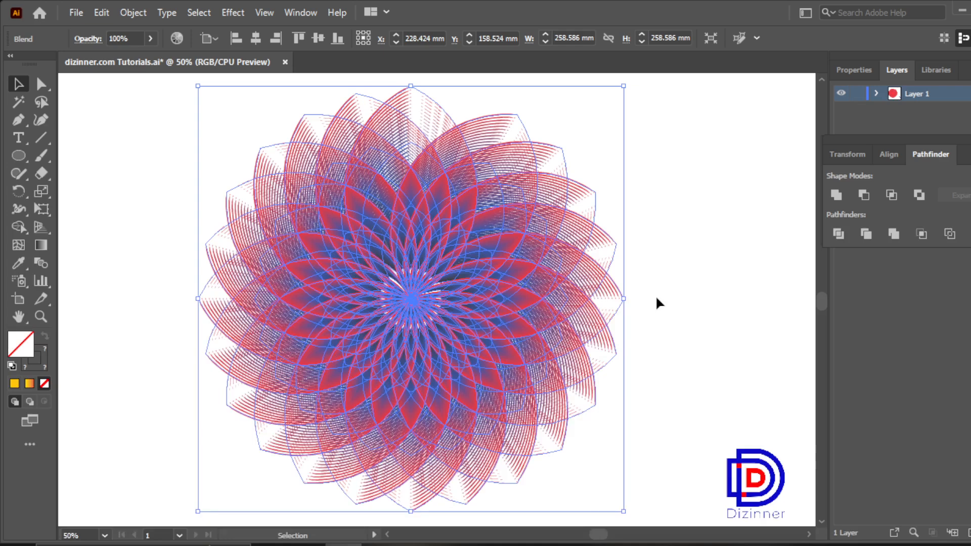
click(700, 282)
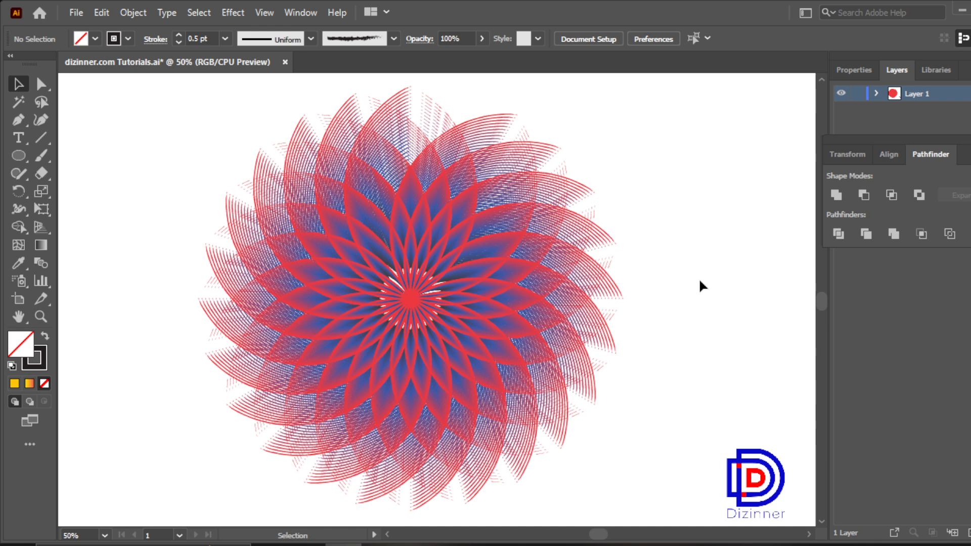
Step: Examine the centre of the blended flower up close at 150% magnification
click(40, 317)
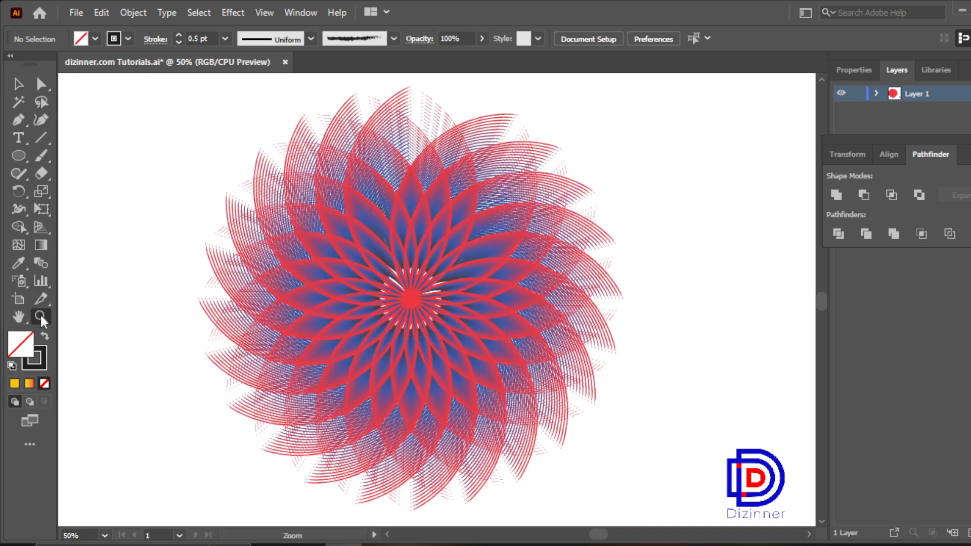
click(385, 300)
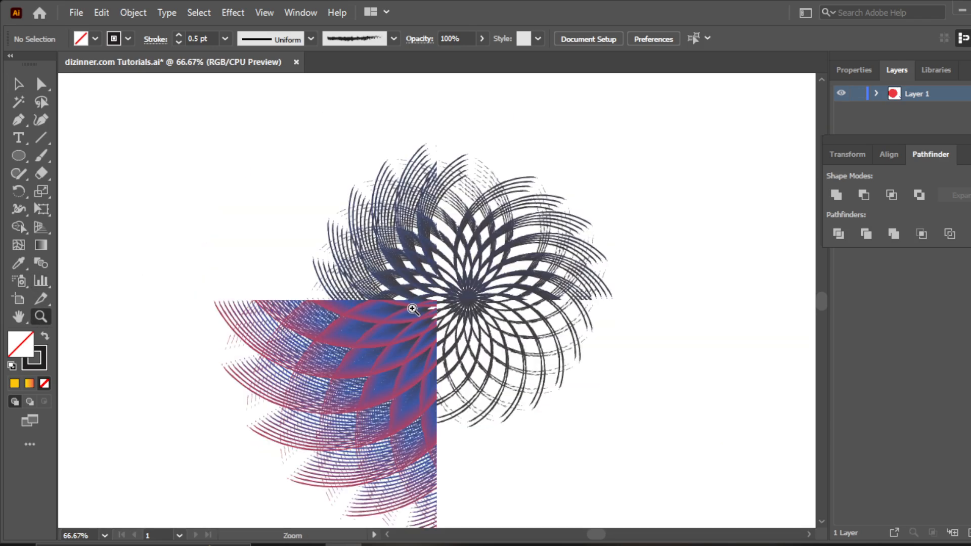
click(456, 316)
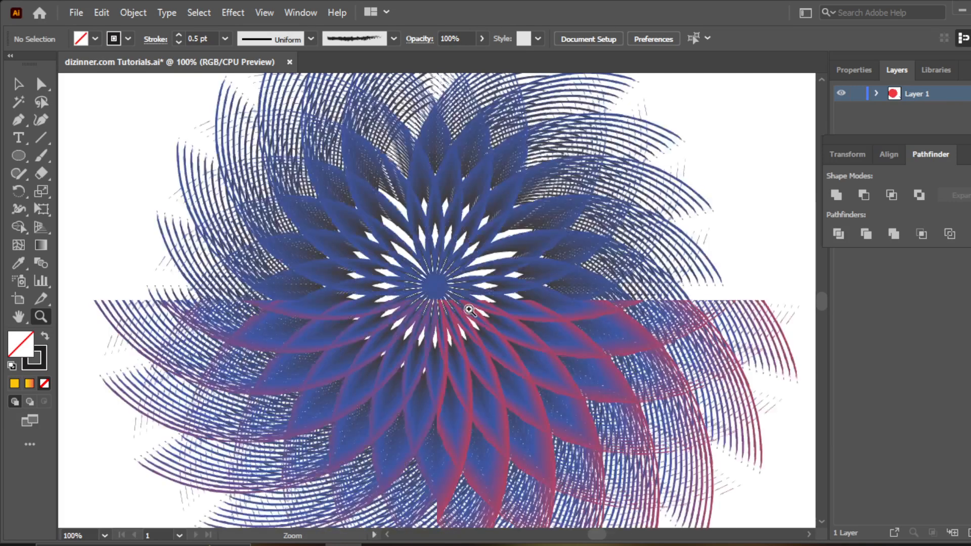
click(469, 310)
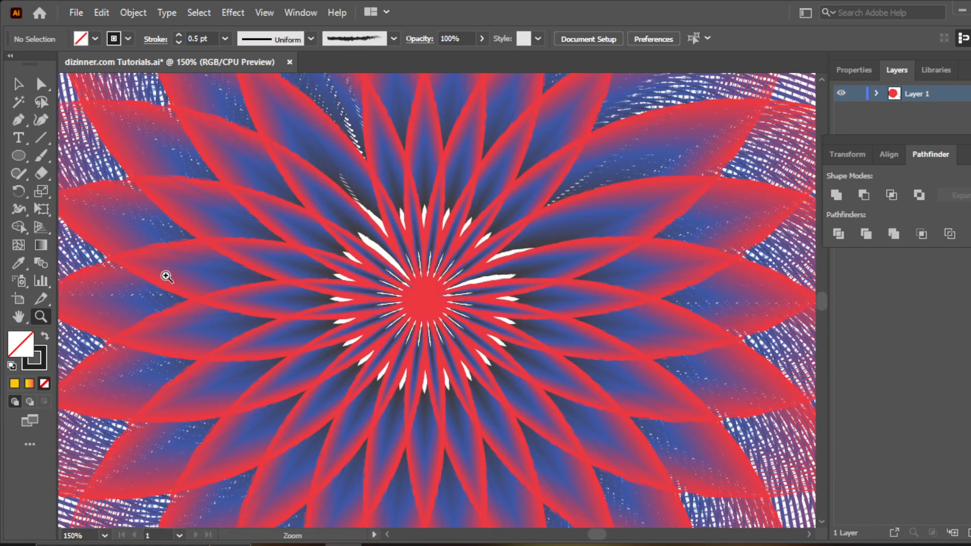
click(18, 317)
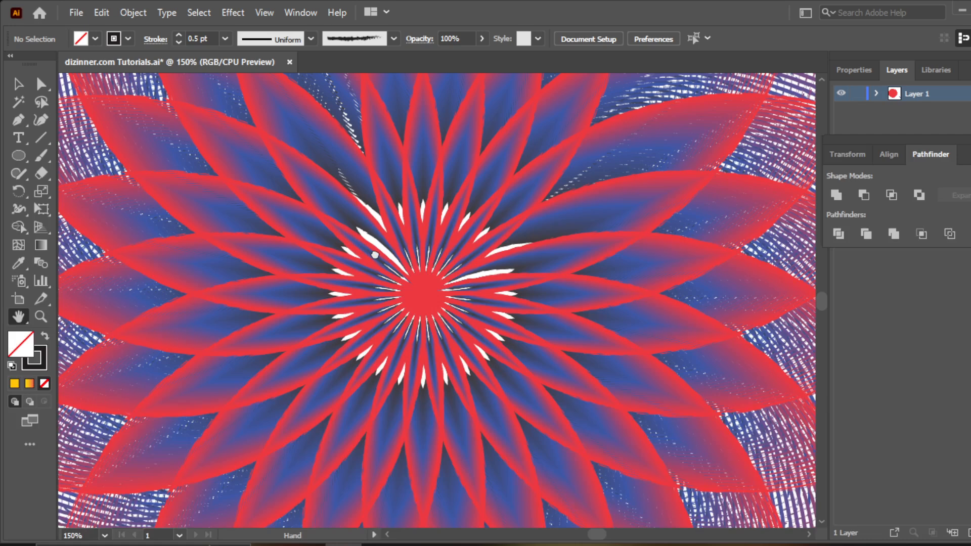
mouse_move(493, 355)
mouse_down()
mouse_move(393, 251)
mouse_move(456, 293)
mouse_move(483, 348)
mouse_up()
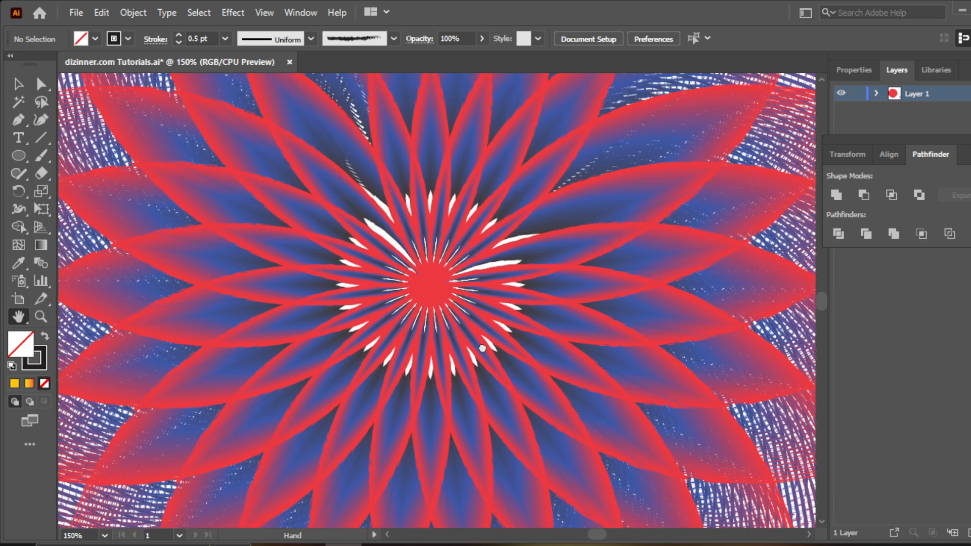